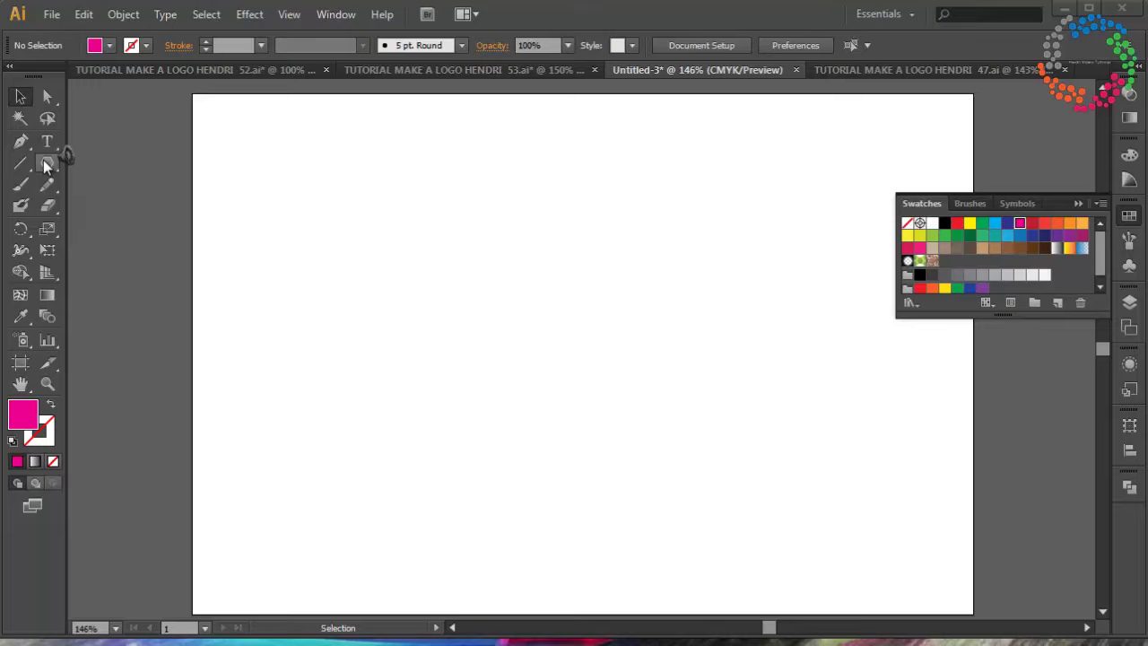
# Draw a tall ellipse near the page centre and type a letter S inside it.
pyautogui.moveTo(46, 163)
pyautogui.mouseDown()
pyautogui.moveTo(124, 184)
pyautogui.moveTo(130, 205)
pyautogui.mouseUp()
pyautogui.moveTo(536, 235)
pyautogui.mouseDown()
pyautogui.moveTo(570, 390)
pyautogui.moveTo(672, 467)
pyautogui.mouseUp()
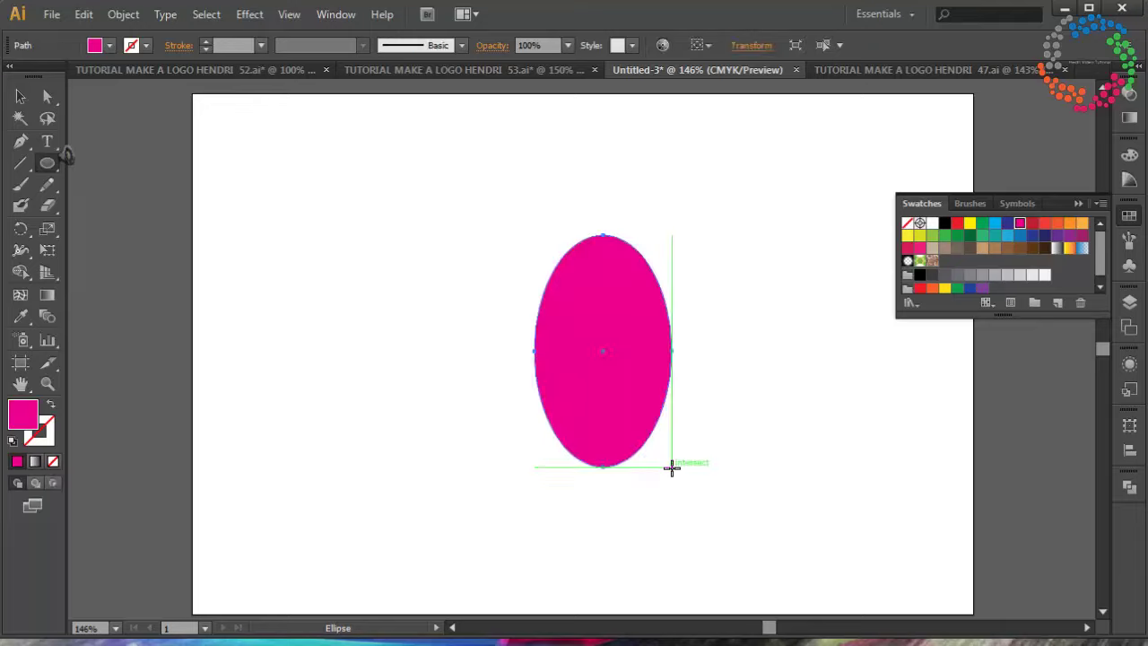
pyautogui.click(47, 140)
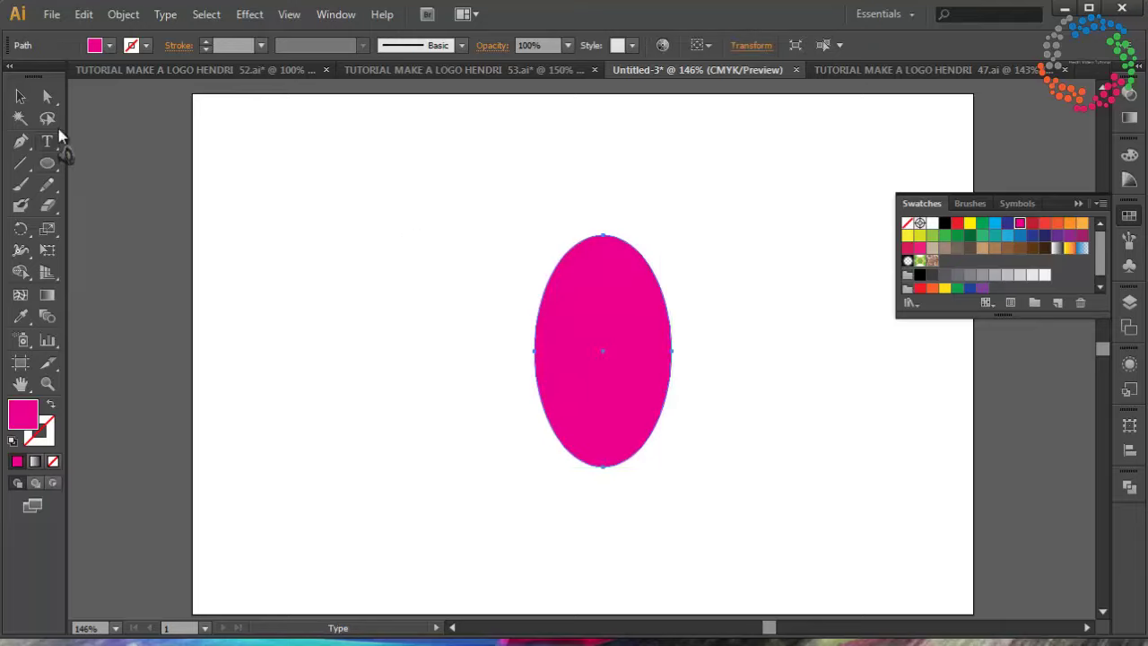
pyautogui.click(596, 334)
pyautogui.write('S')
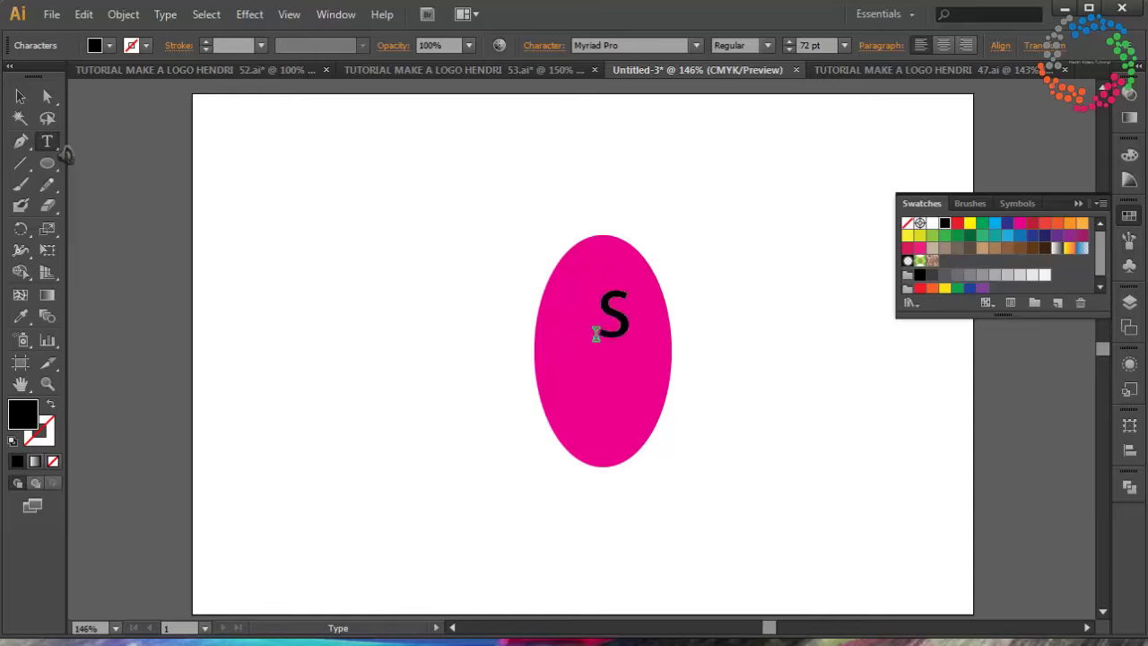
pyautogui.press('Escape')
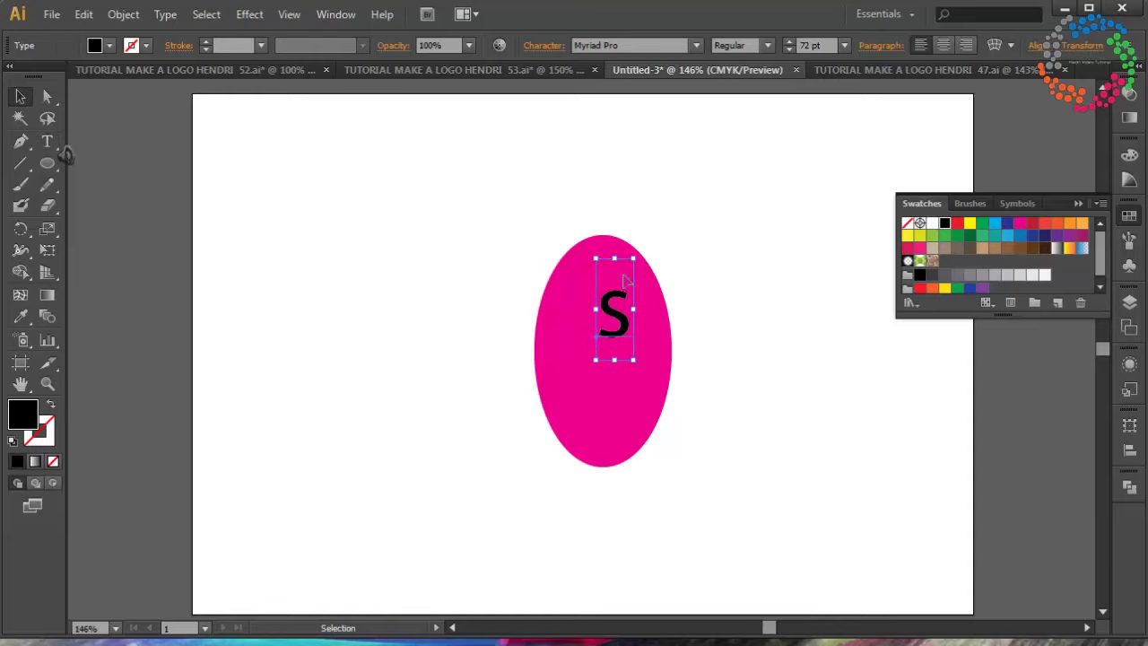
# Scale the S to roughly twice its size and move it down into the ellipse.
pyautogui.moveTo(632, 257); pyautogui.dragTo(758, 201)
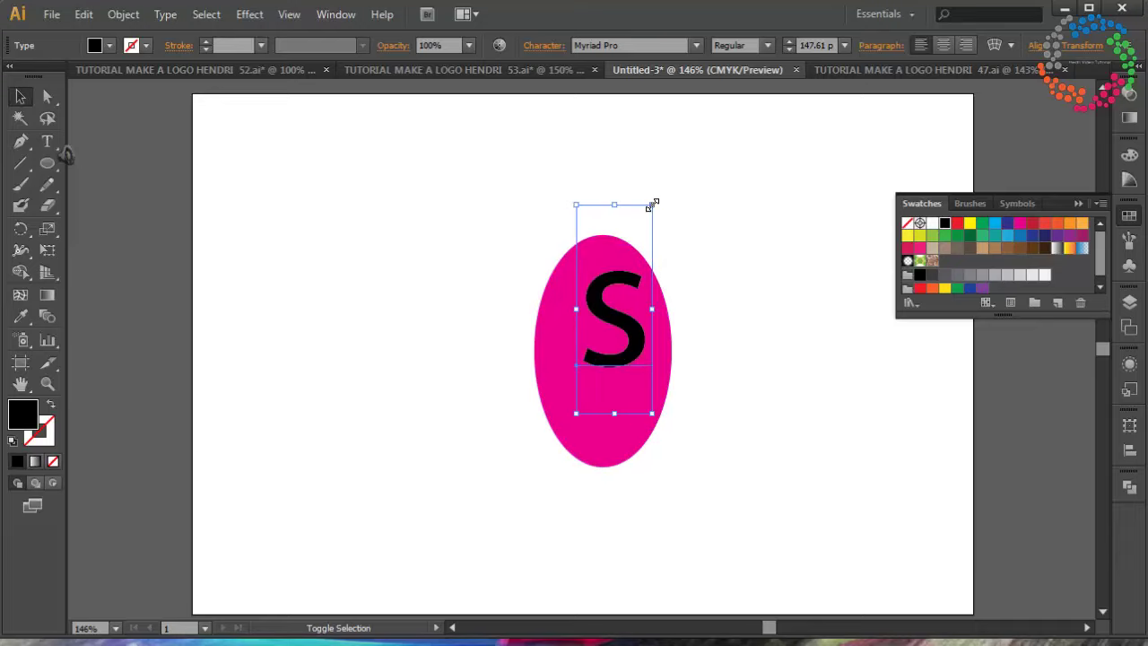
pyautogui.moveTo(654, 199); pyautogui.dragTo(836, 114)
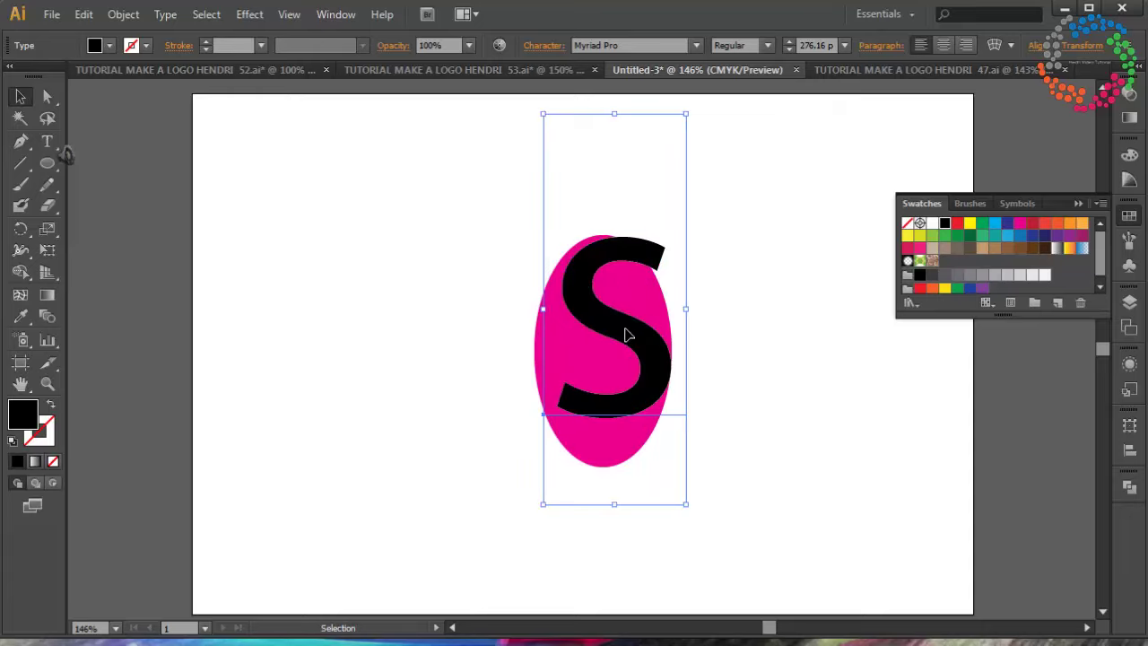
pyautogui.moveTo(625, 332); pyautogui.dragTo(619, 356)
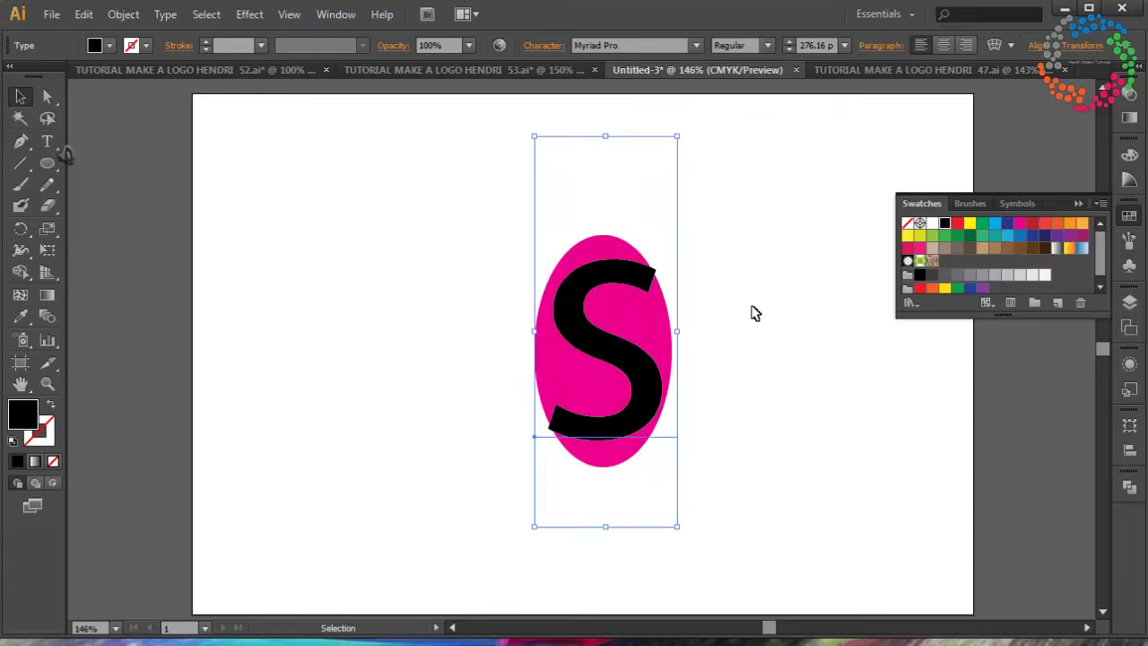
pyautogui.click(751, 314)
pyautogui.click(604, 285)
pyautogui.press('Left')
pyautogui.press('Left')
pyautogui.press('Left')
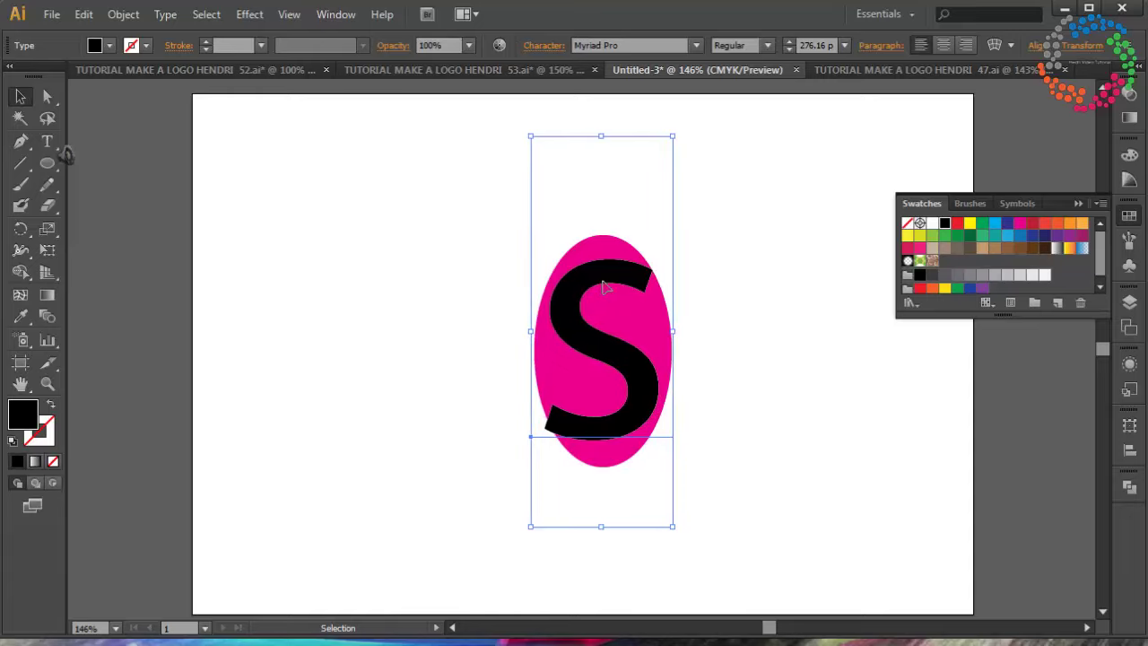
pyautogui.press('Right')
pyautogui.press('Up')
pyautogui.press('Up')
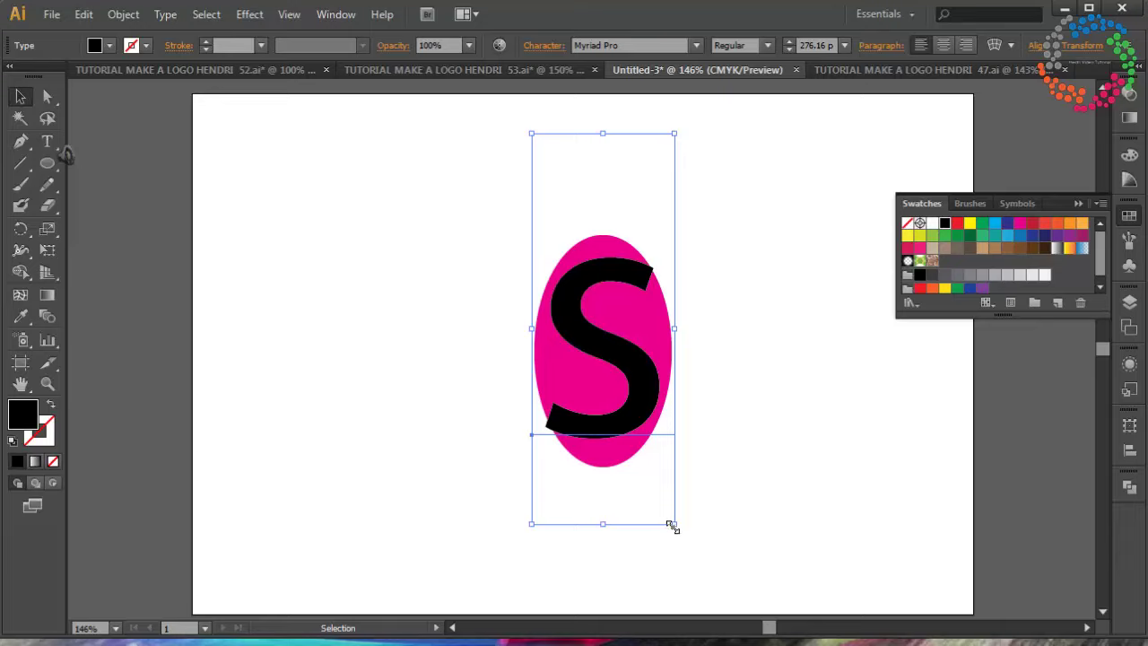
# Resize the S to about 334 pt to fill the ellipse height, centre it, and deselect.
pyautogui.moveTo(671, 526)
pyautogui.mouseDown()
pyautogui.moveTo(731, 554)
pyautogui.moveTo(751, 580)
pyautogui.mouseUp()
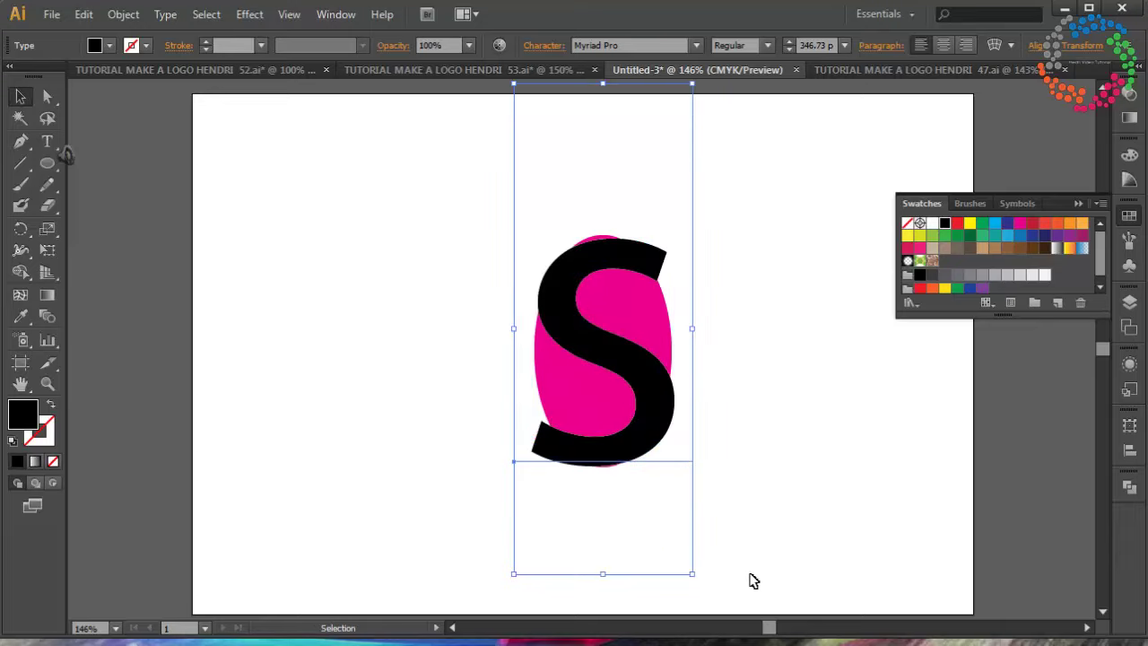
pyautogui.press('Right')
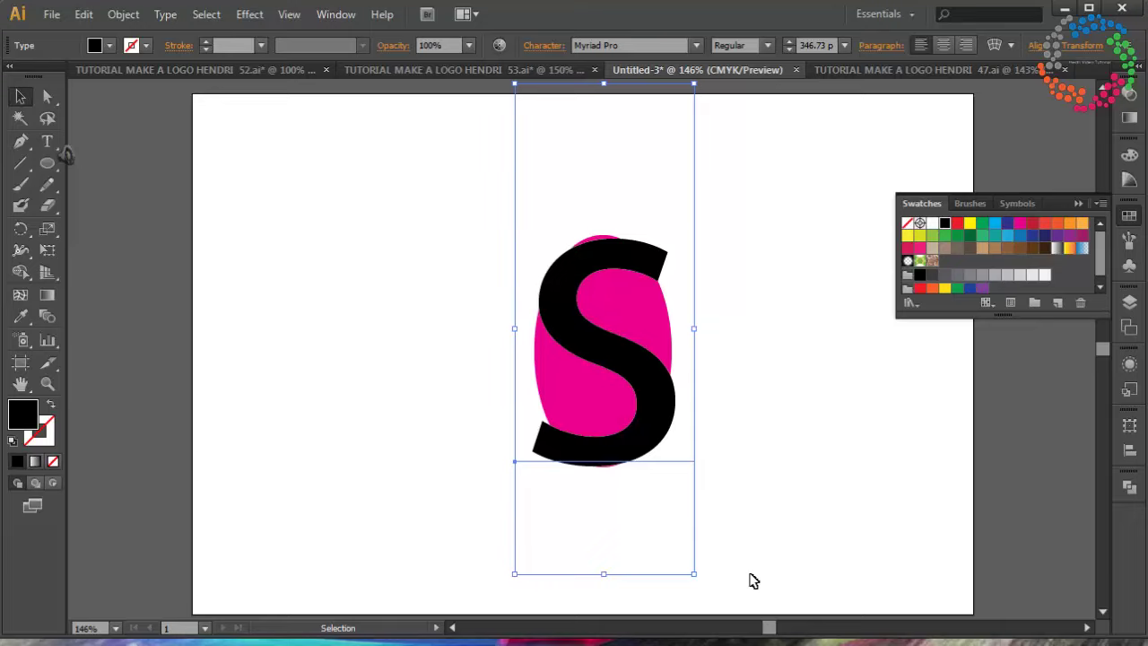
pyautogui.press('Right')
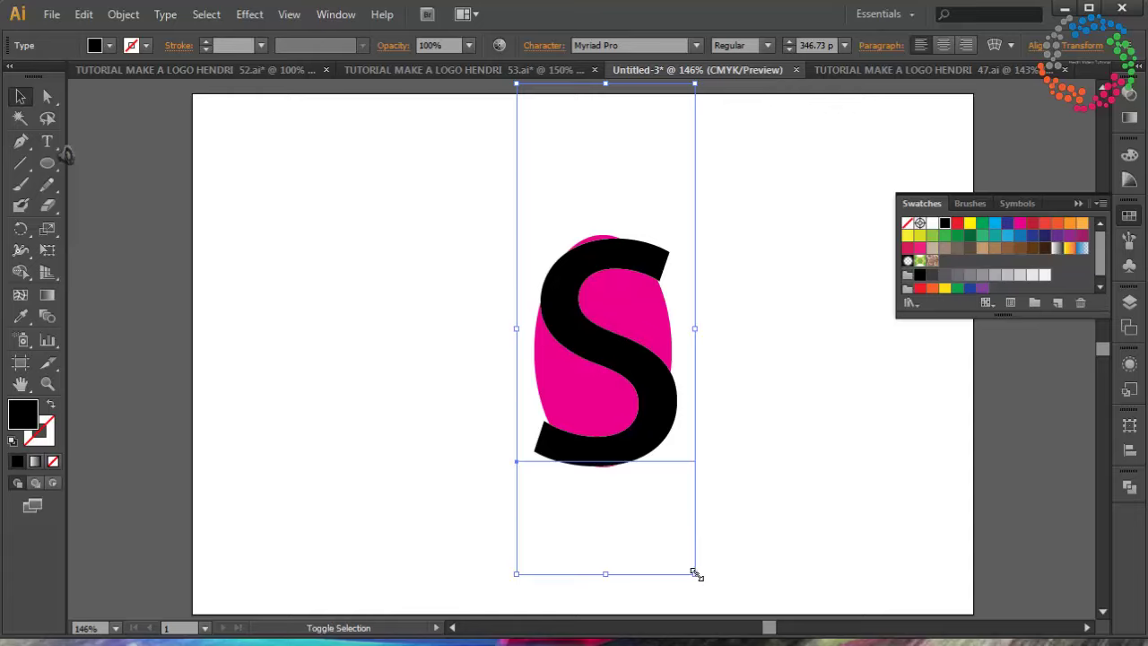
pyautogui.moveTo(697, 574); pyautogui.dragTo(690, 564)
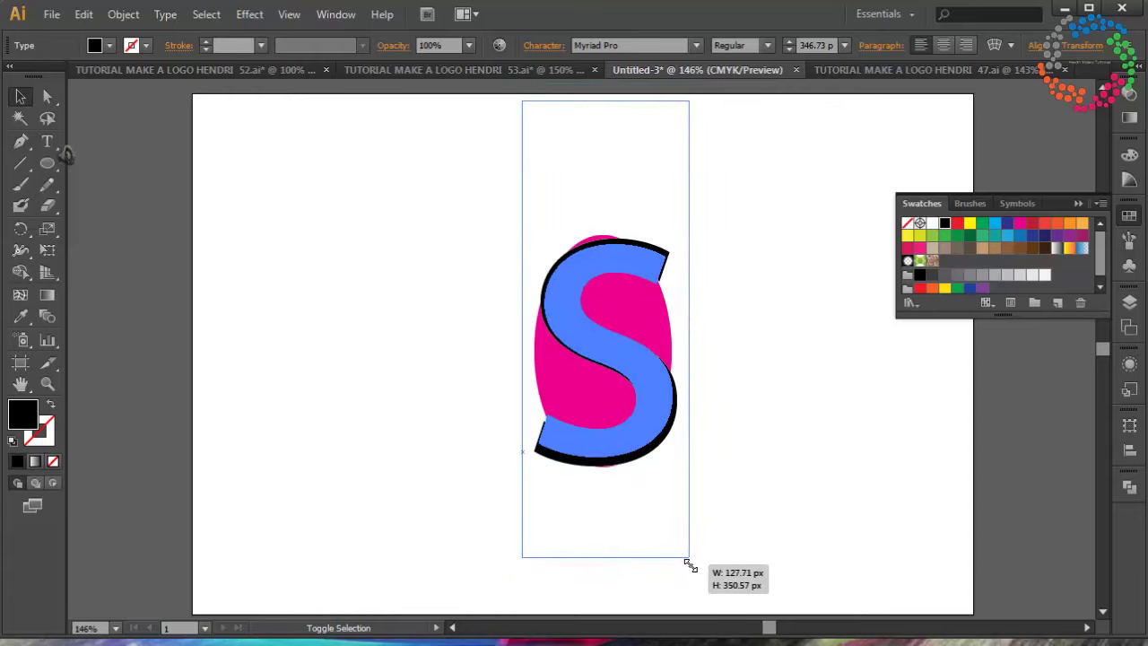
pyautogui.moveTo(689, 563); pyautogui.dragTo(688, 564)
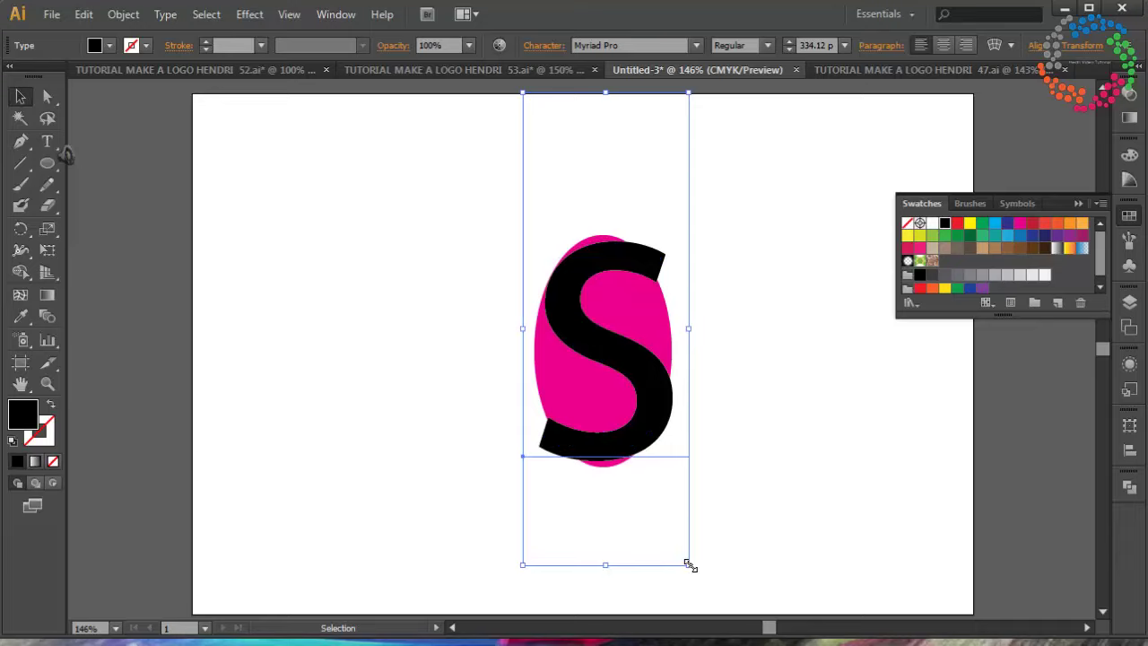
pyautogui.press('Left')
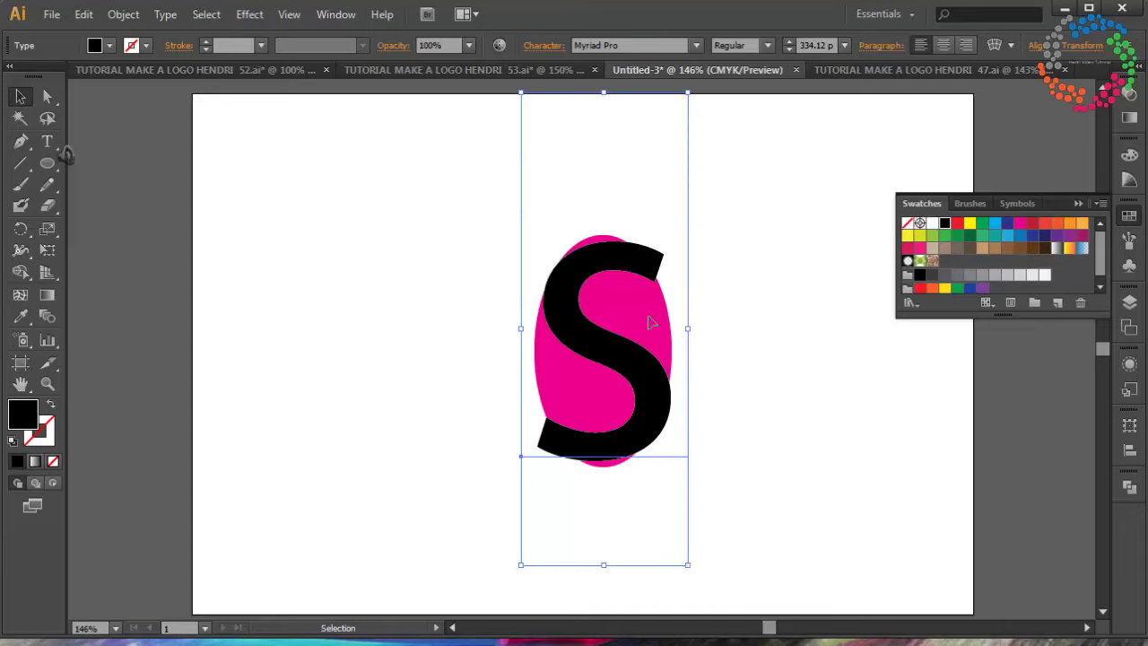
pyautogui.hotkey('ctrl', 'shift', 'a')
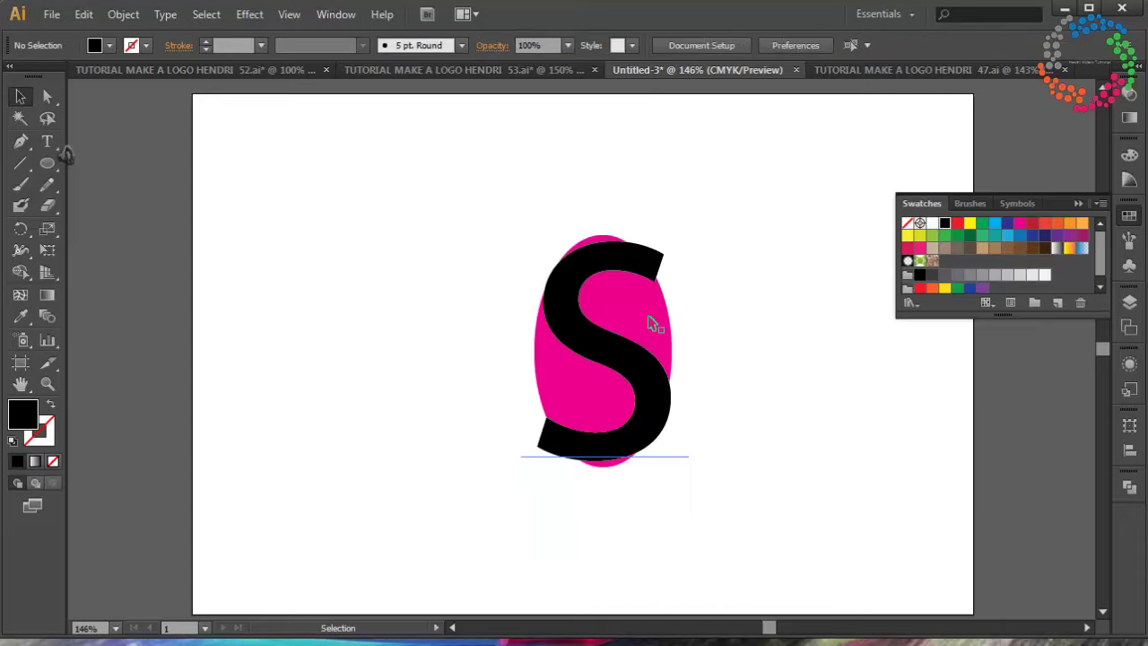
# Select the S letter, undoing an accidental move off the ellipse.
pyautogui.click(655, 333)
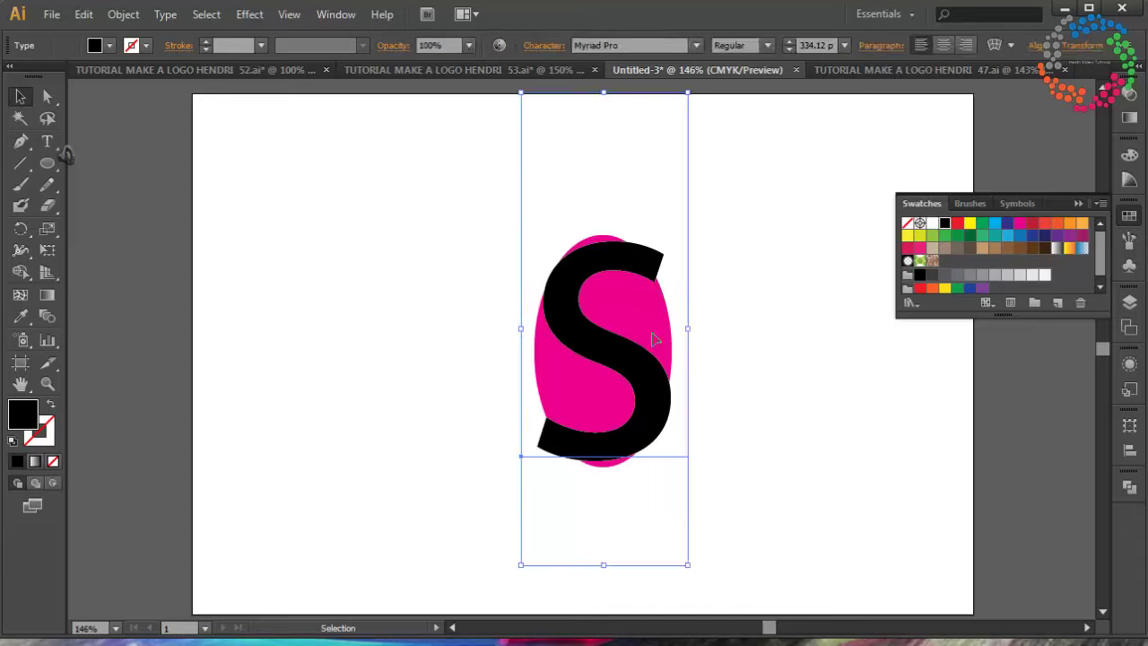
pyautogui.keyDown('shift'); pyautogui.click(584, 411); pyautogui.keyUp('shift')
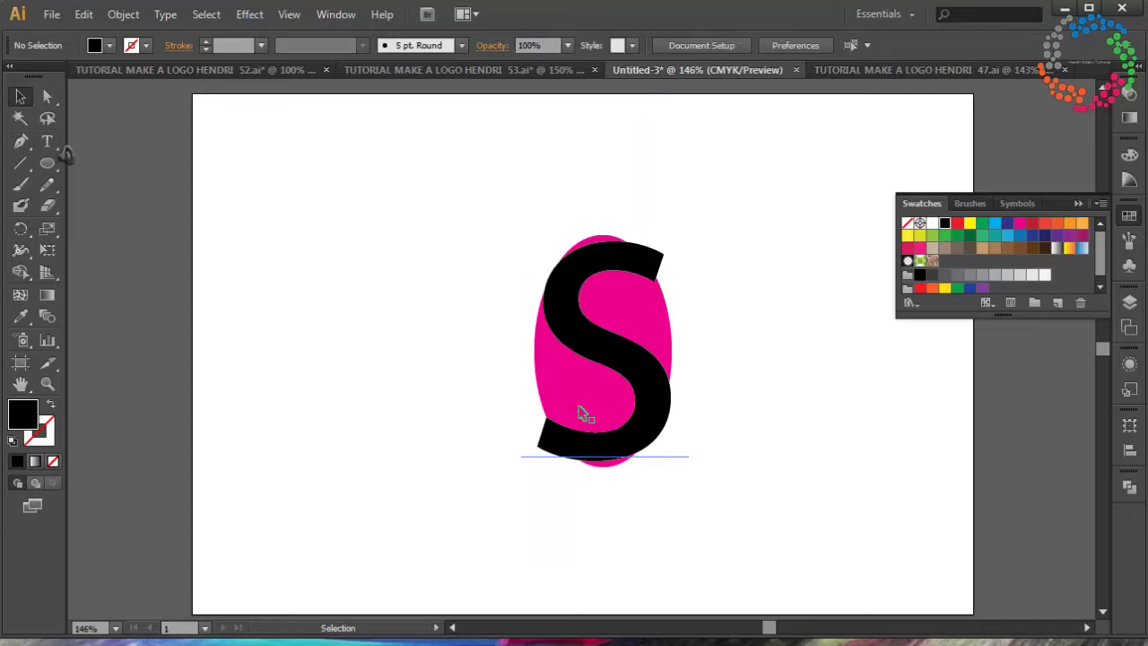
pyautogui.click(602, 468)
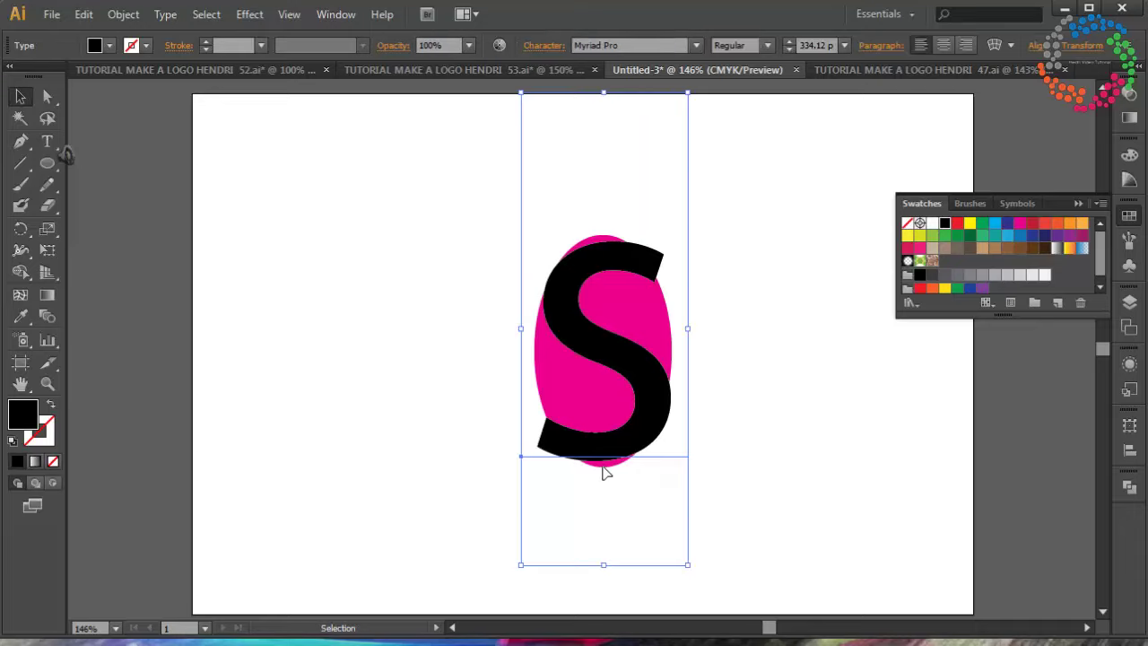
pyautogui.keyDown('shift'); pyautogui.click(653, 355); pyautogui.keyUp('shift')
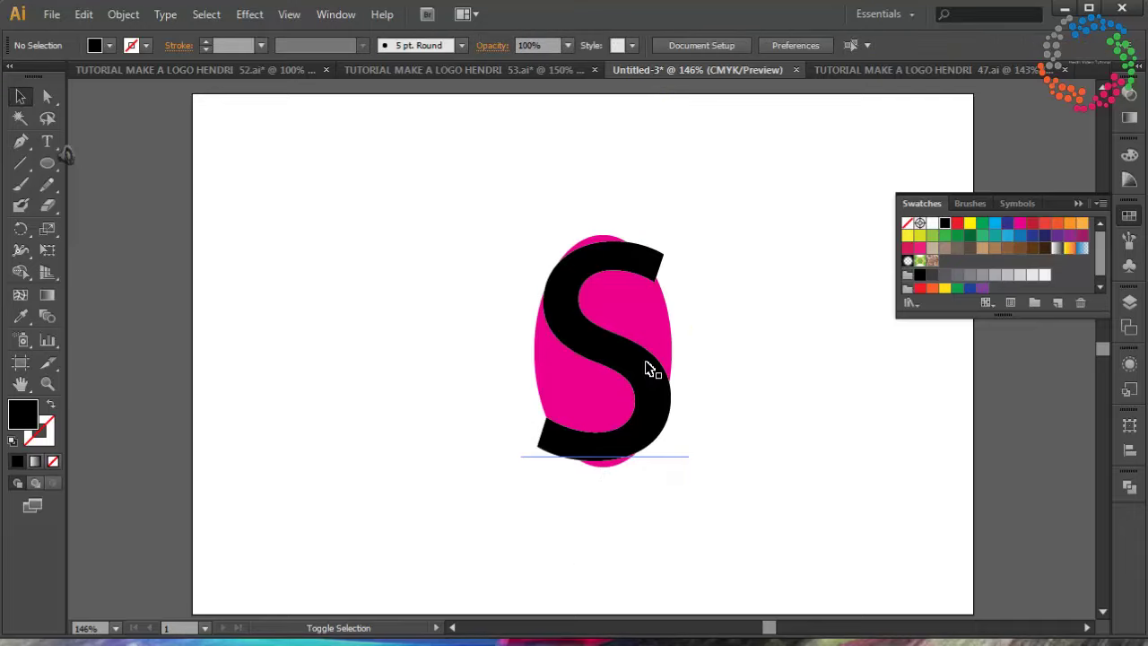
pyautogui.keyDown('shift'); pyautogui.click(646, 369); pyautogui.keyUp('shift')
pyautogui.keyDown('shift'); pyautogui.click(610, 373); pyautogui.keyUp('shift')
pyautogui.click(552, 401)
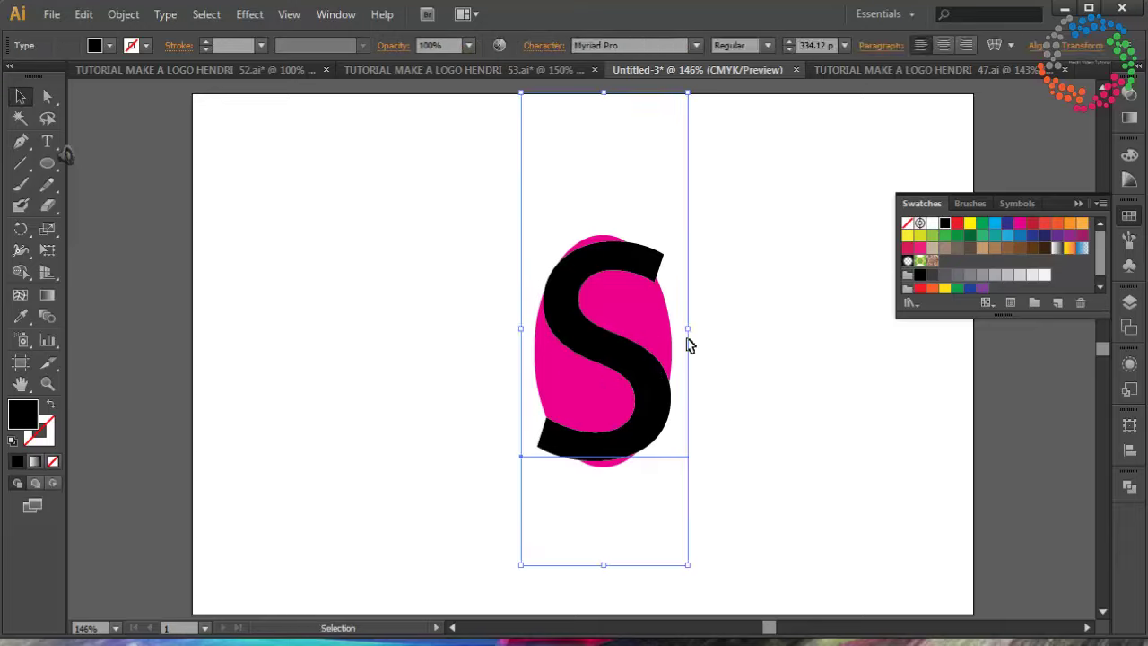
pyautogui.click(736, 337)
pyautogui.click(630, 264)
pyautogui.keyDown('shift'); pyautogui.click(628, 266); pyautogui.keyUp('shift')
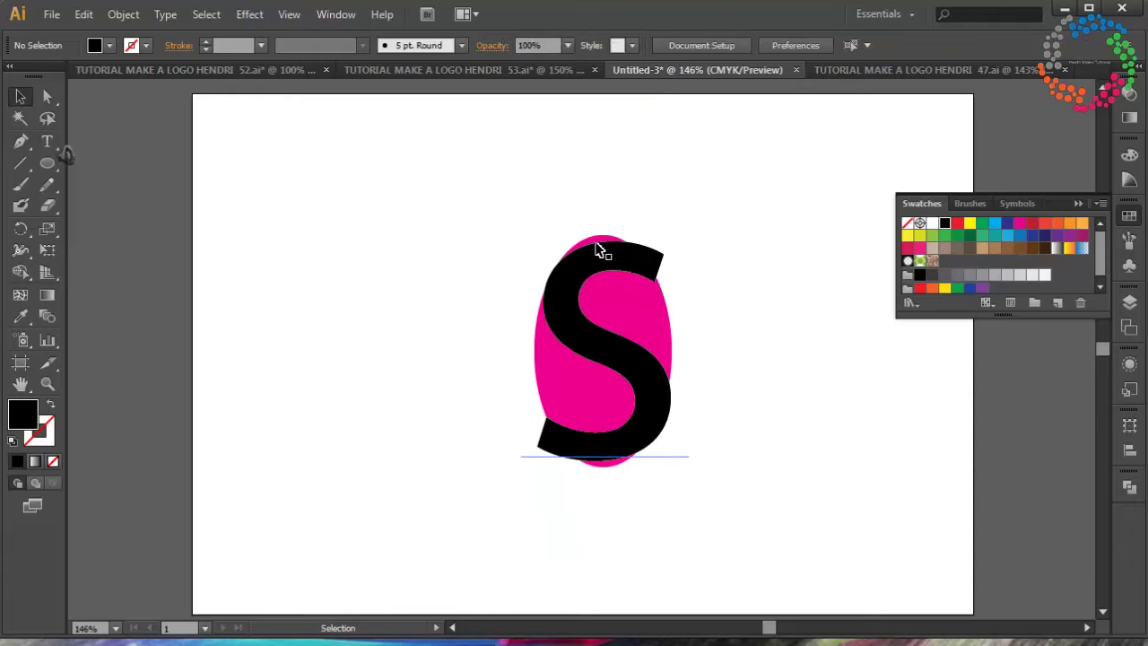
pyautogui.moveTo(599, 248); pyautogui.dragTo(741, 507)
pyautogui.hotkey('ctrl', 'z')
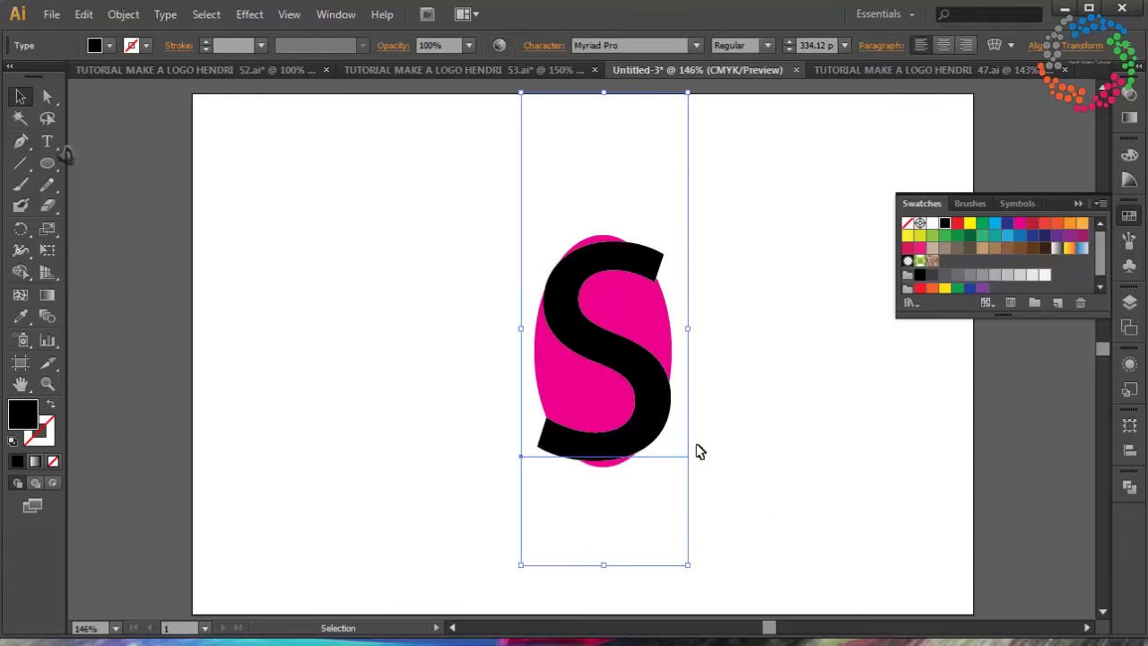
# Select the S and ellipse together, view the Pathfinder options, then select only the S.
pyautogui.moveTo(450, 203); pyautogui.dragTo(779, 449)
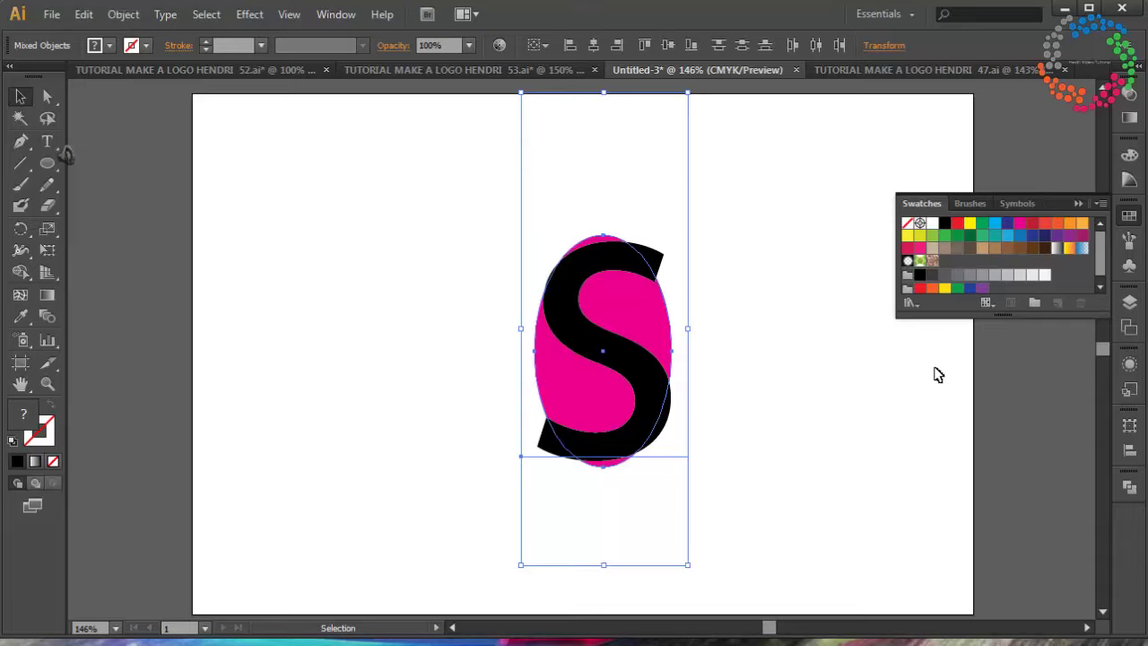
pyautogui.click(1130, 486)
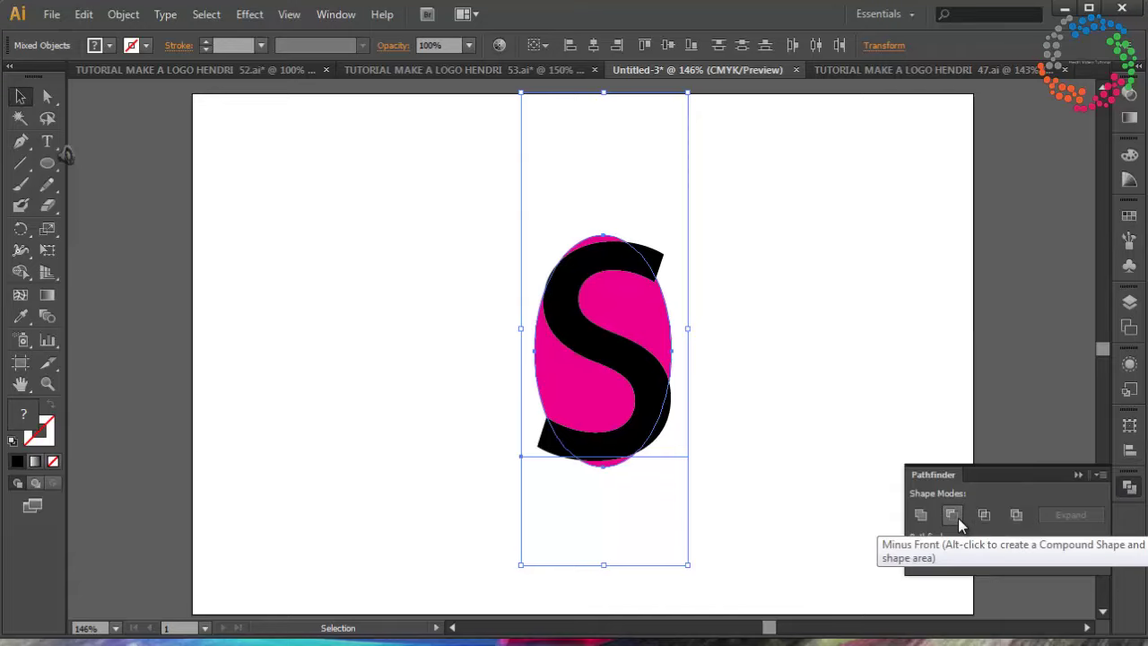
pyautogui.click(844, 422)
pyautogui.click(625, 352)
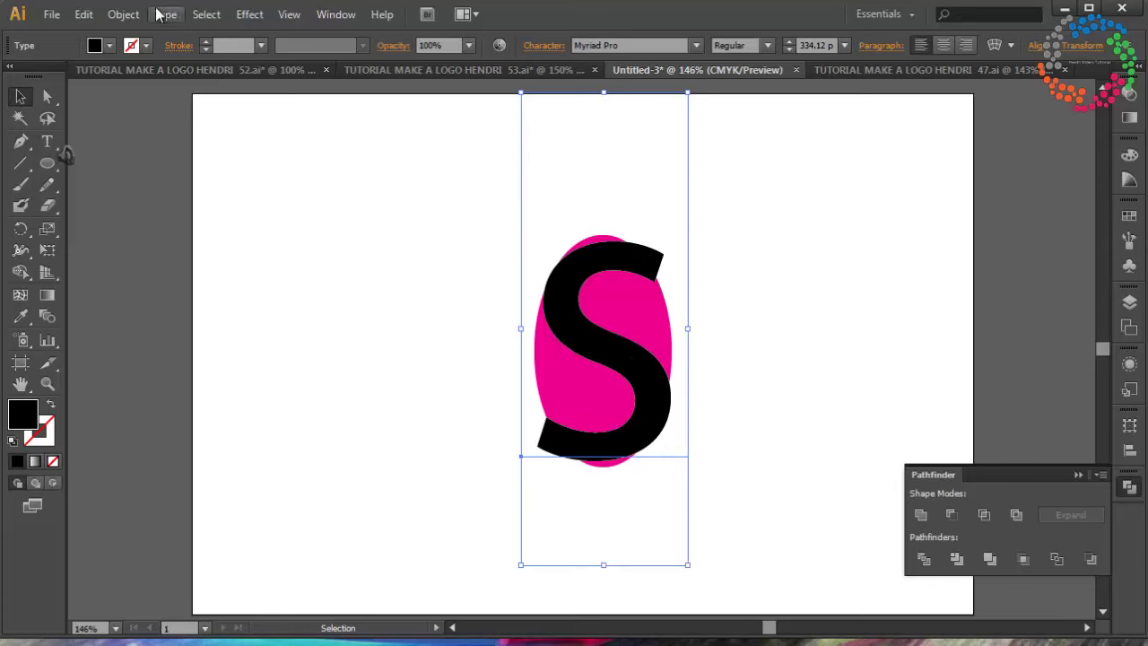
# Expand the S with Object and Fill checked, then select it together with the ellipse.
pyautogui.click(126, 15)
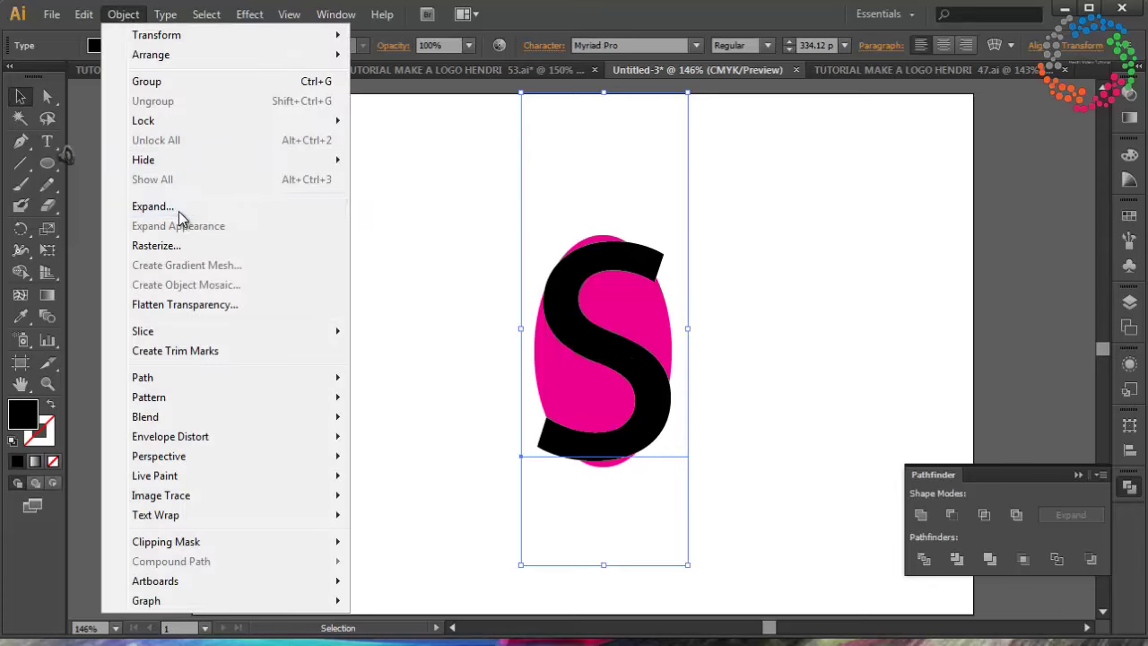
pyautogui.click(179, 215)
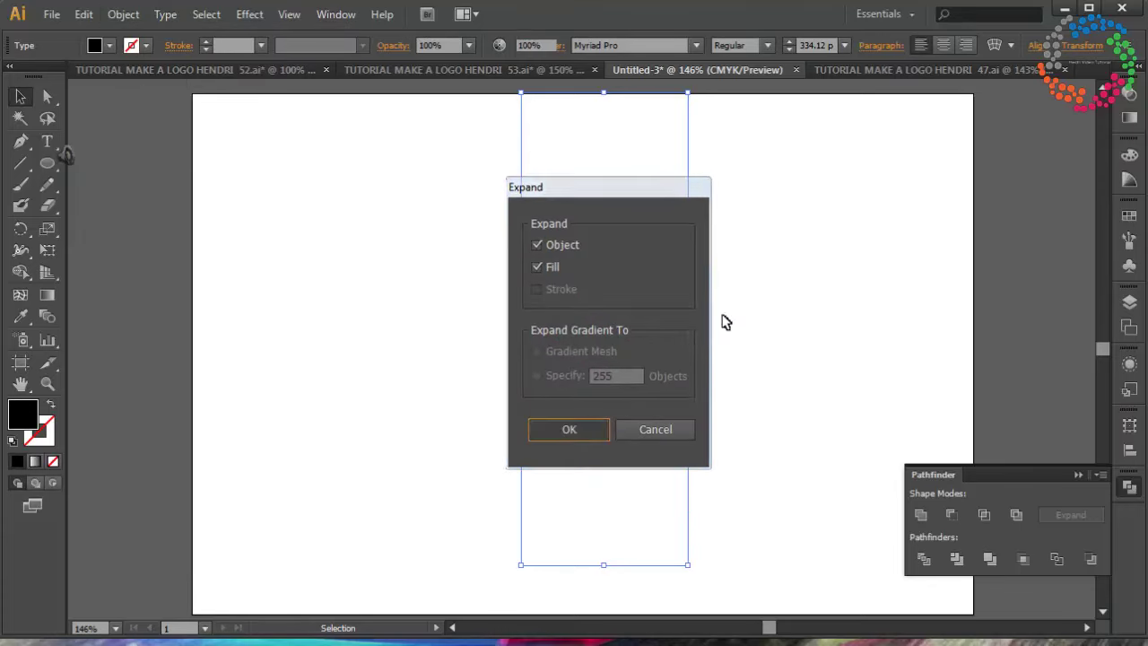
pyautogui.press('Return')
pyautogui.click(794, 296)
pyautogui.moveTo(425, 192); pyautogui.dragTo(739, 512)
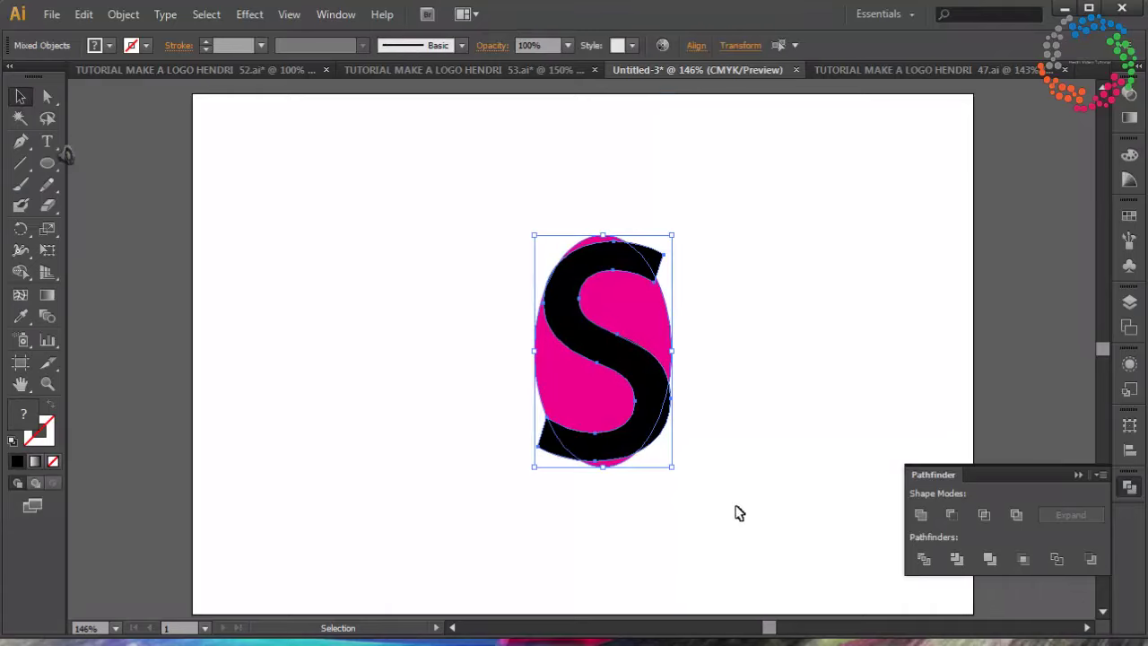
# Apply Pathfinder Minus Front to knock the S out of the ellipse, then reselect the resulting group.
pyautogui.click(951, 515)
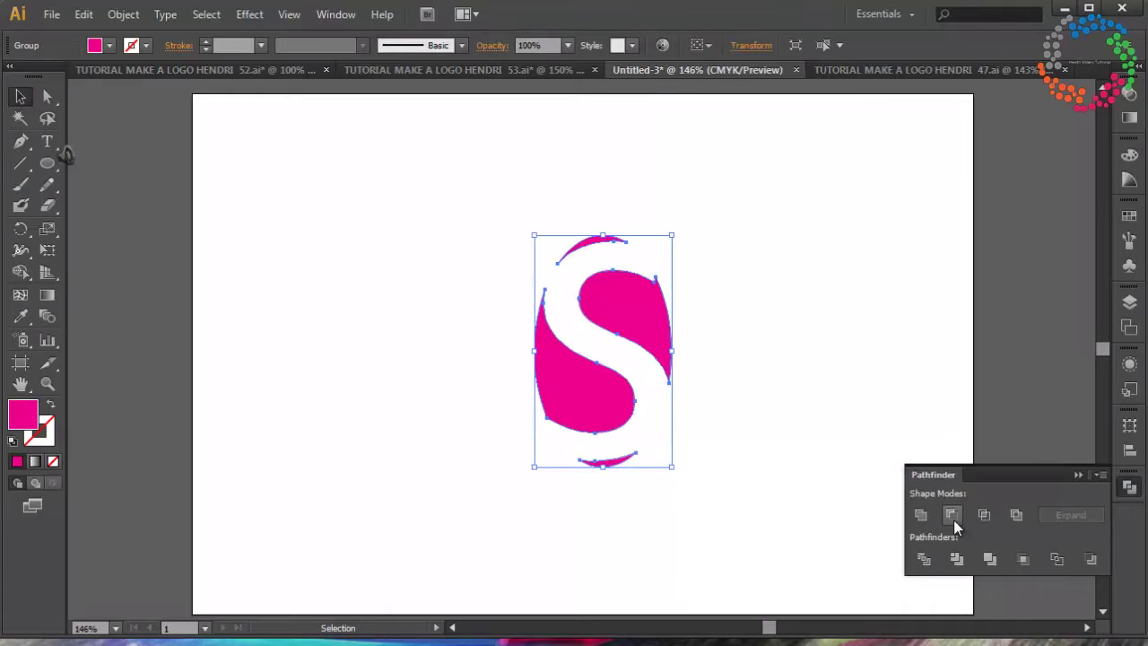
pyautogui.click(776, 370)
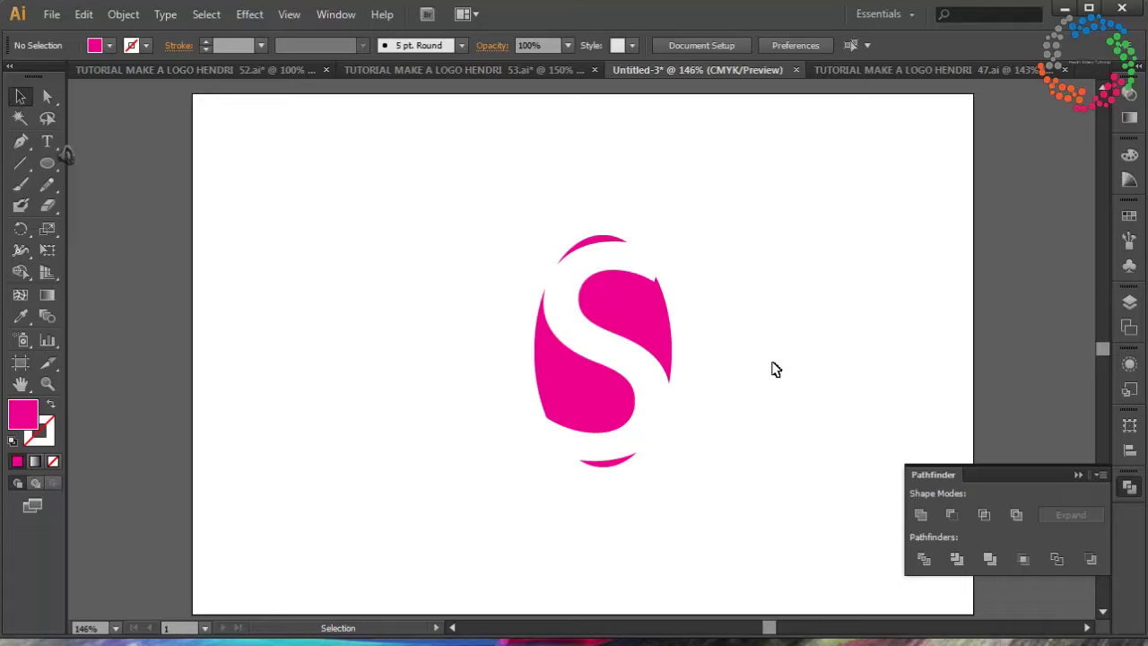
pyautogui.click(648, 312)
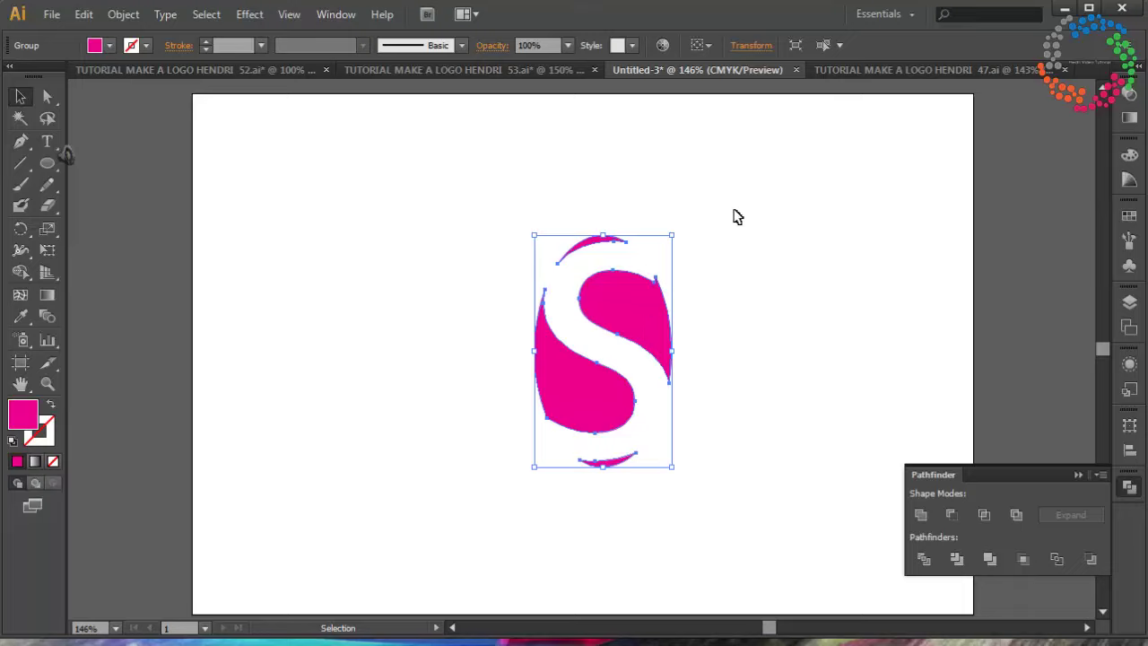
# Ungroup the cut-out pieces and delete the thin top and bottom arcs.
pyautogui.rightClick(624, 324)
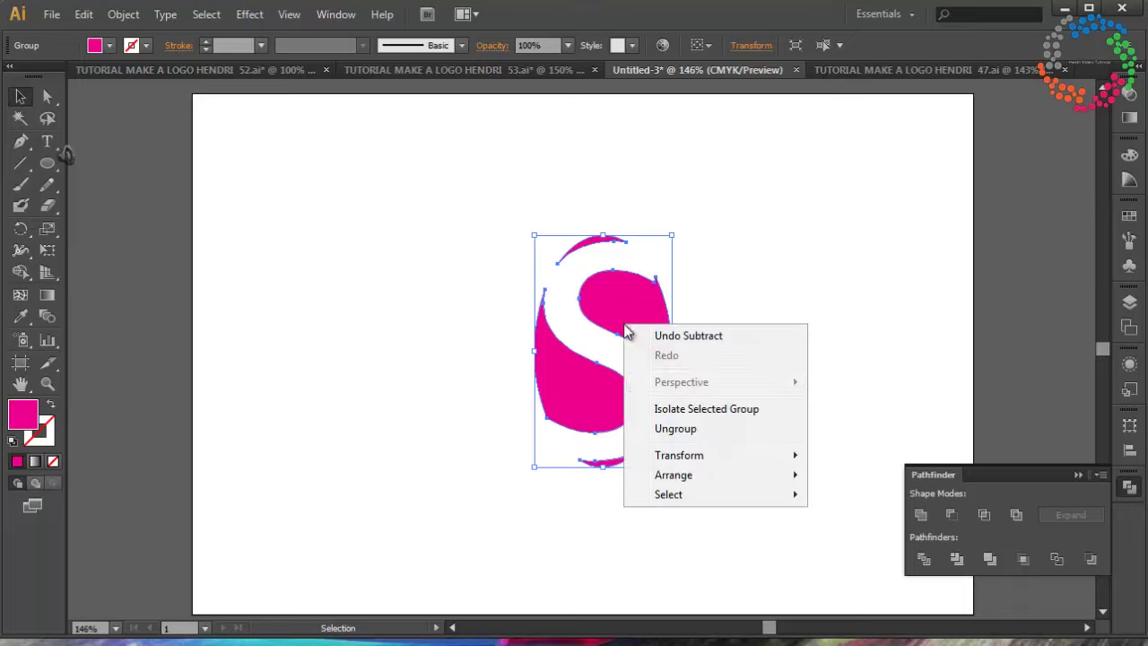
pyautogui.click(690, 432)
pyautogui.click(773, 286)
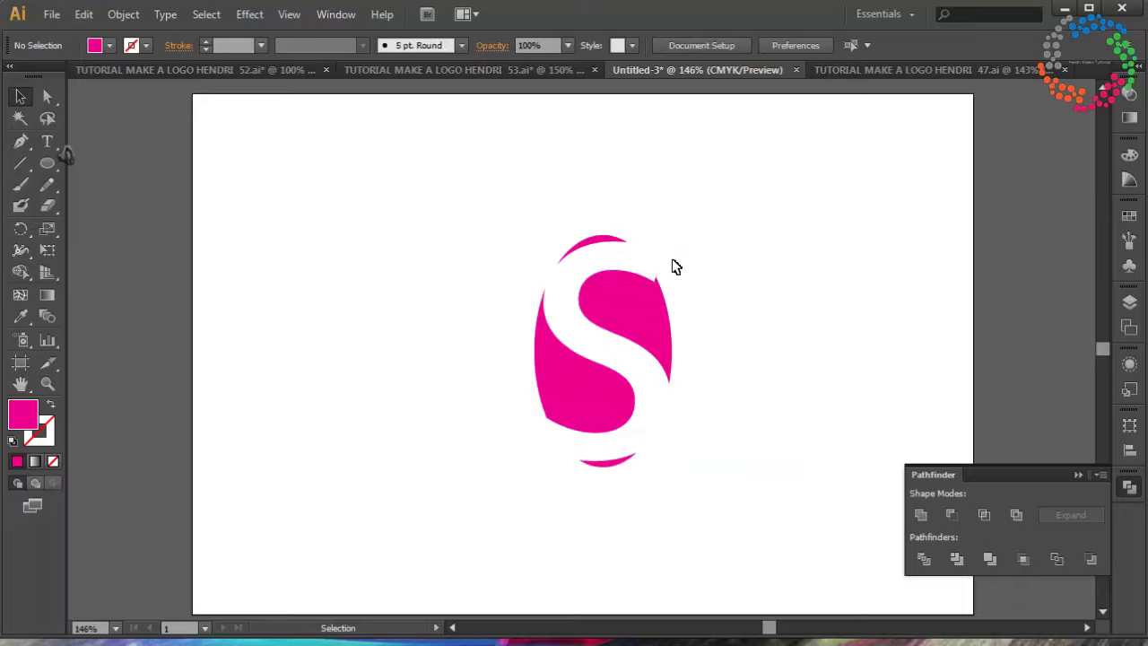
pyautogui.click(587, 247)
pyautogui.press('Delete')
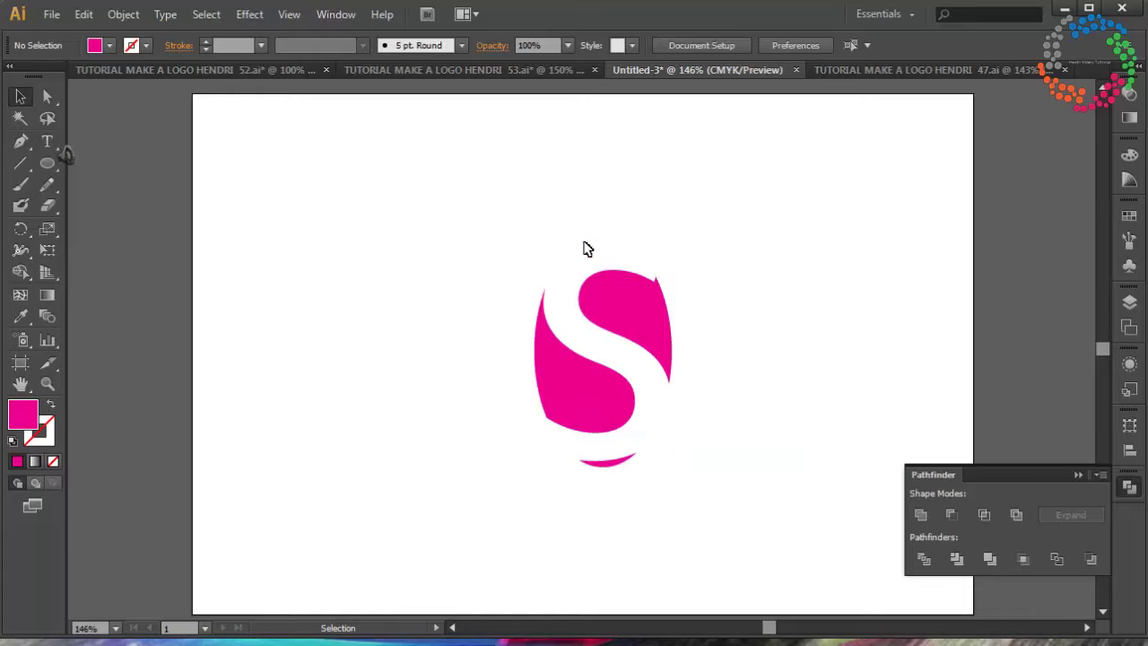
pyautogui.click(608, 464)
pyautogui.press('Delete')
# Fill the upper teardrop with a grey swatch.
pyautogui.click(649, 326)
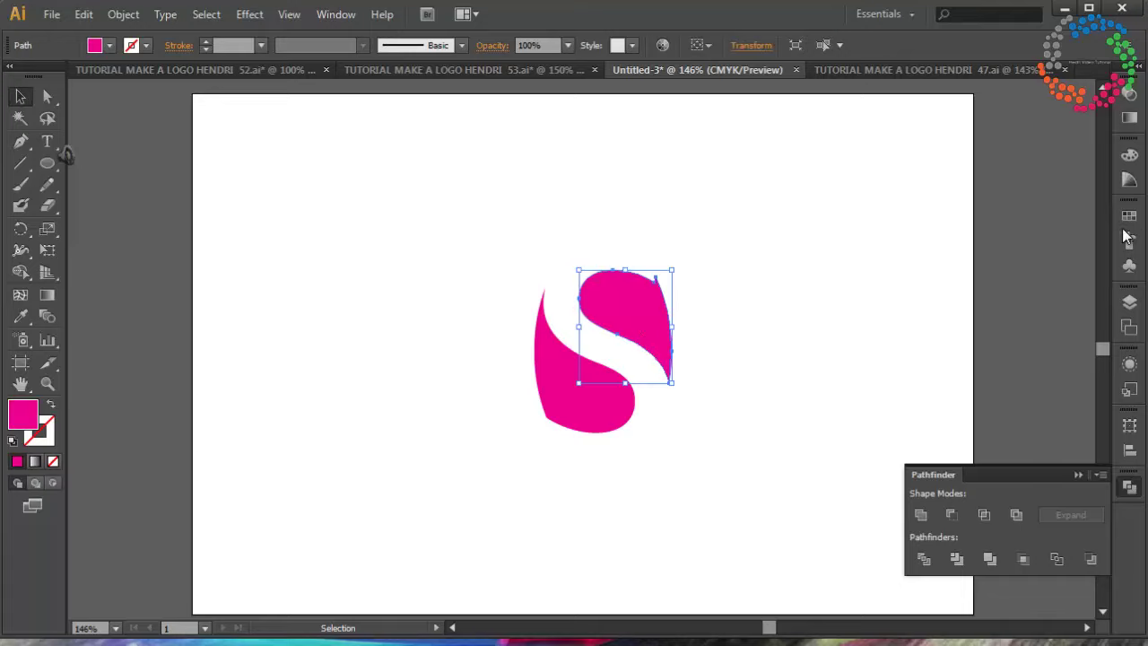
pyautogui.click(1130, 216)
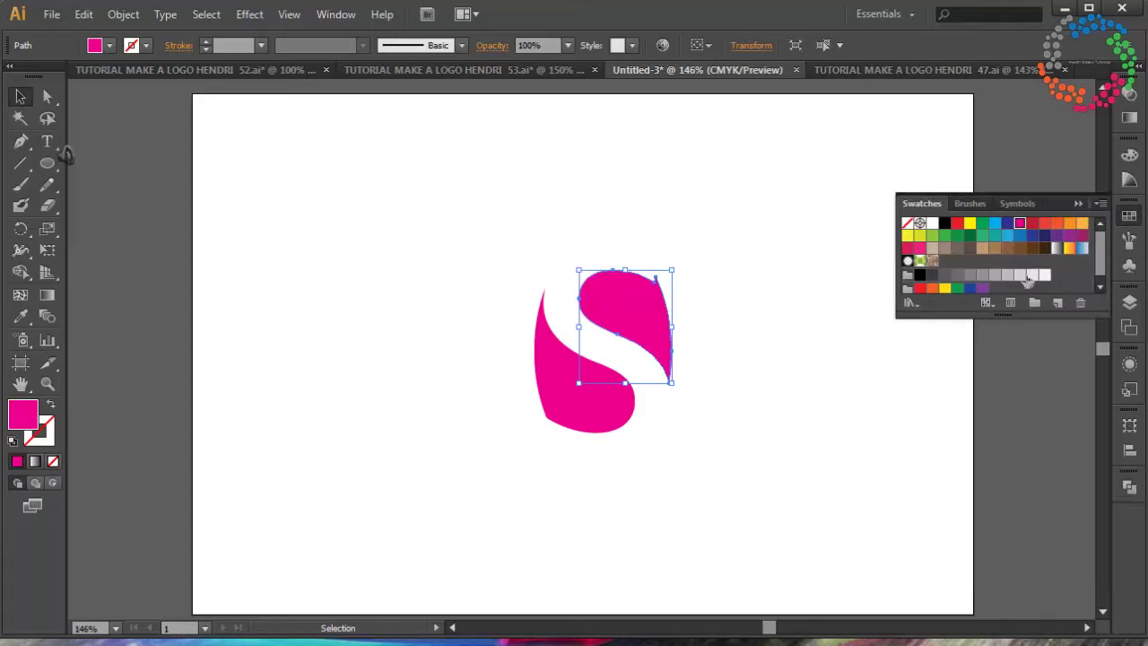
pyautogui.click(995, 275)
pyautogui.click(780, 284)
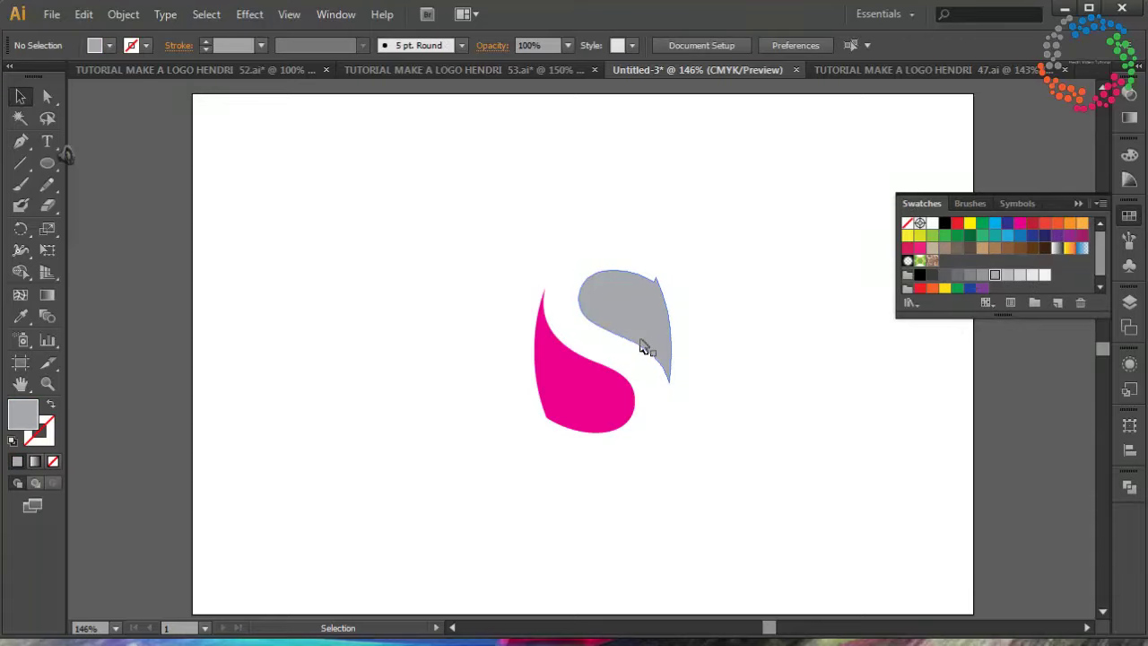
# Move both teardrop halves together up and to the left.
pyautogui.moveTo(508, 233); pyautogui.dragTo(745, 469)
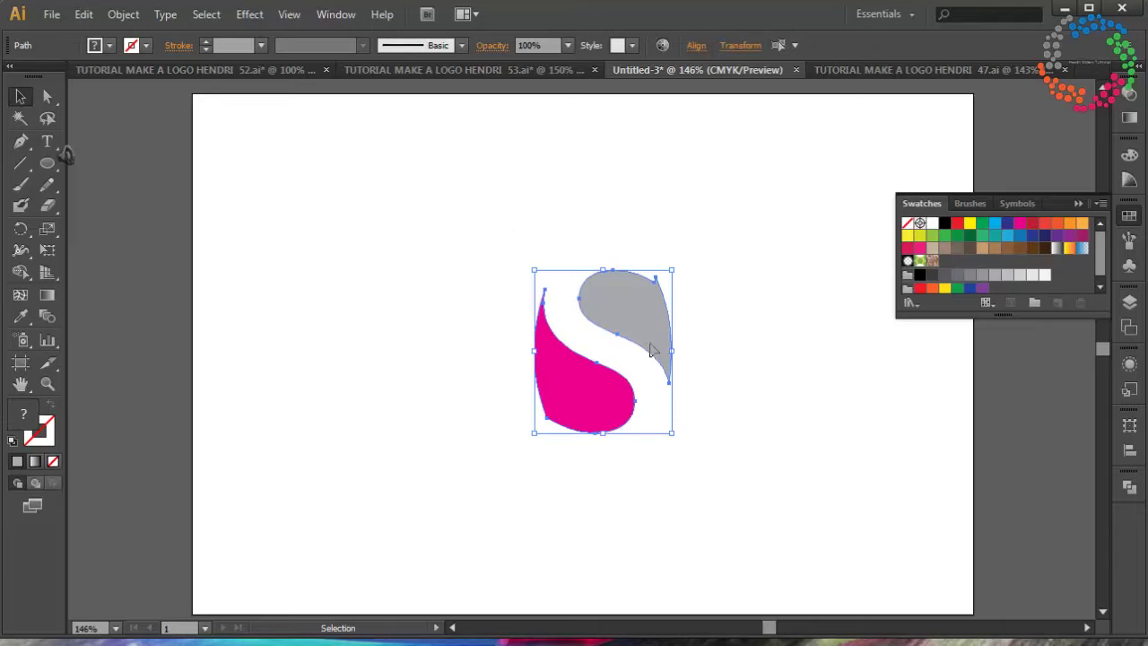
pyautogui.moveTo(649, 345); pyautogui.dragTo(646, 244)
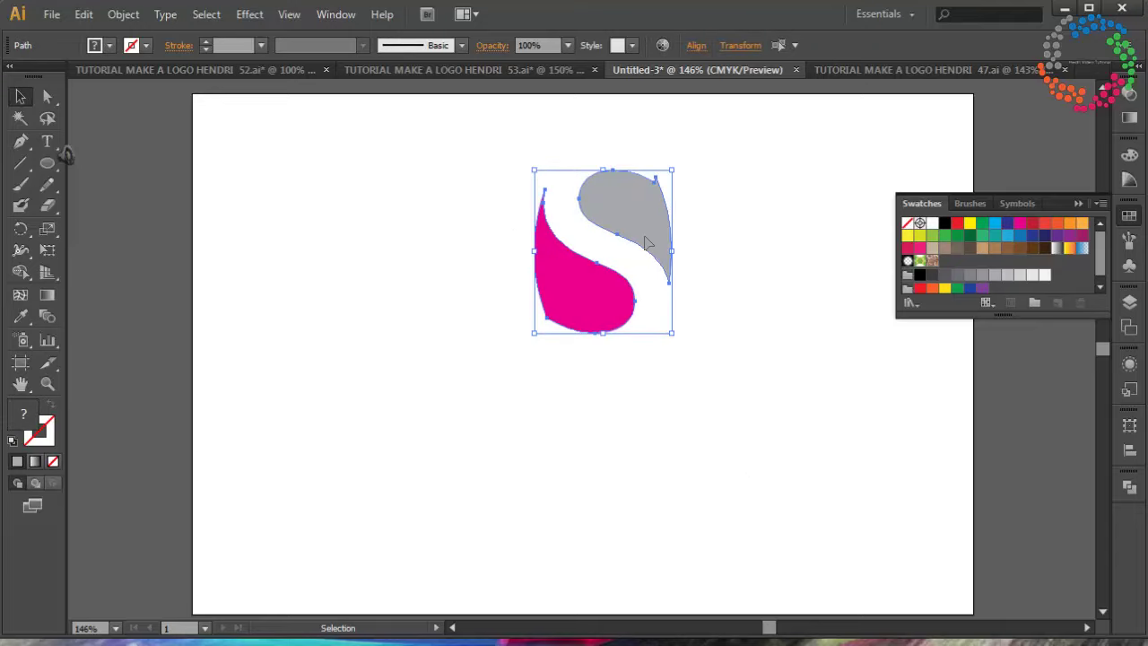
pyautogui.moveTo(646, 244); pyautogui.dragTo(507, 266)
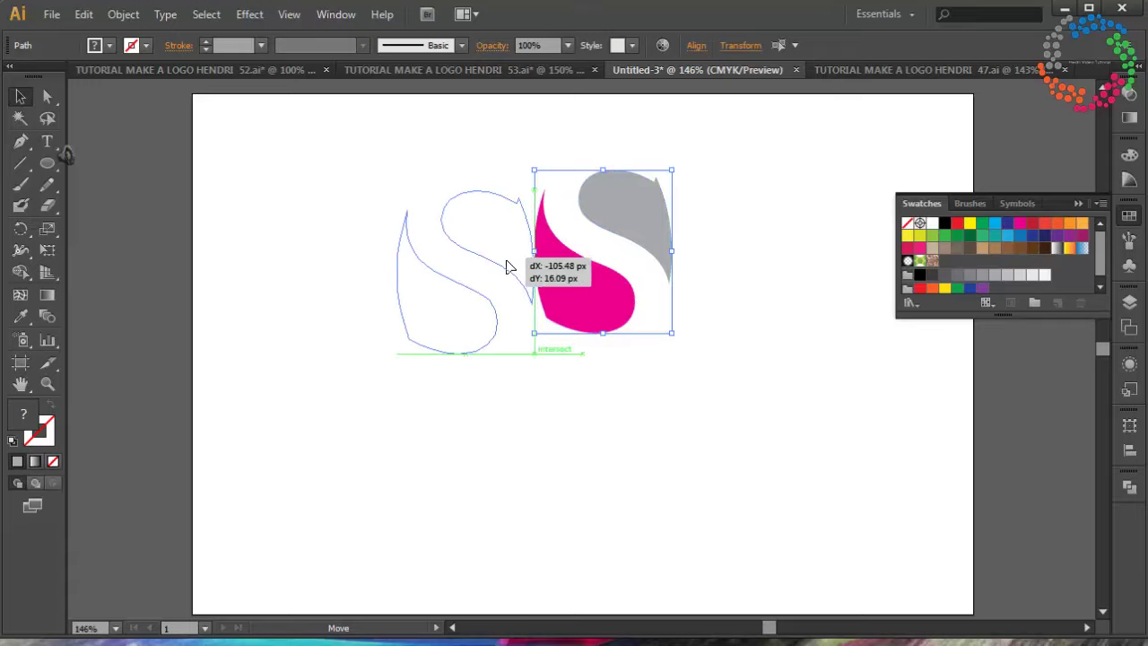
pyautogui.click(628, 277)
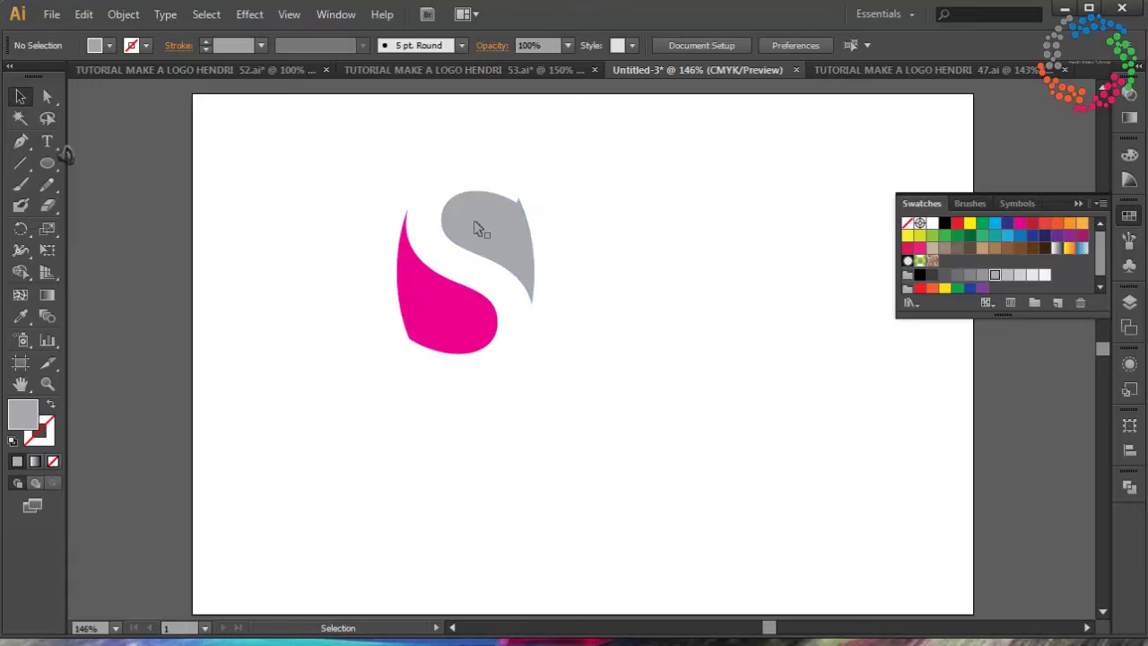
pyautogui.click(479, 227)
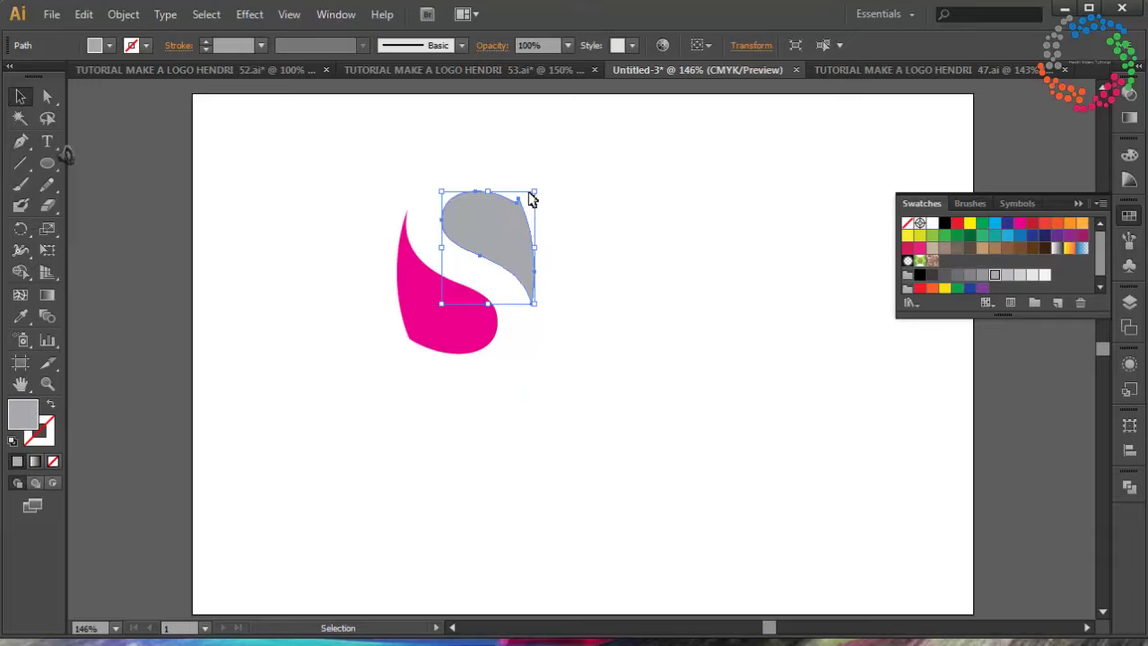
# Refill the grey teardrop with a lighter grey swatch.
pyautogui.click(597, 195)
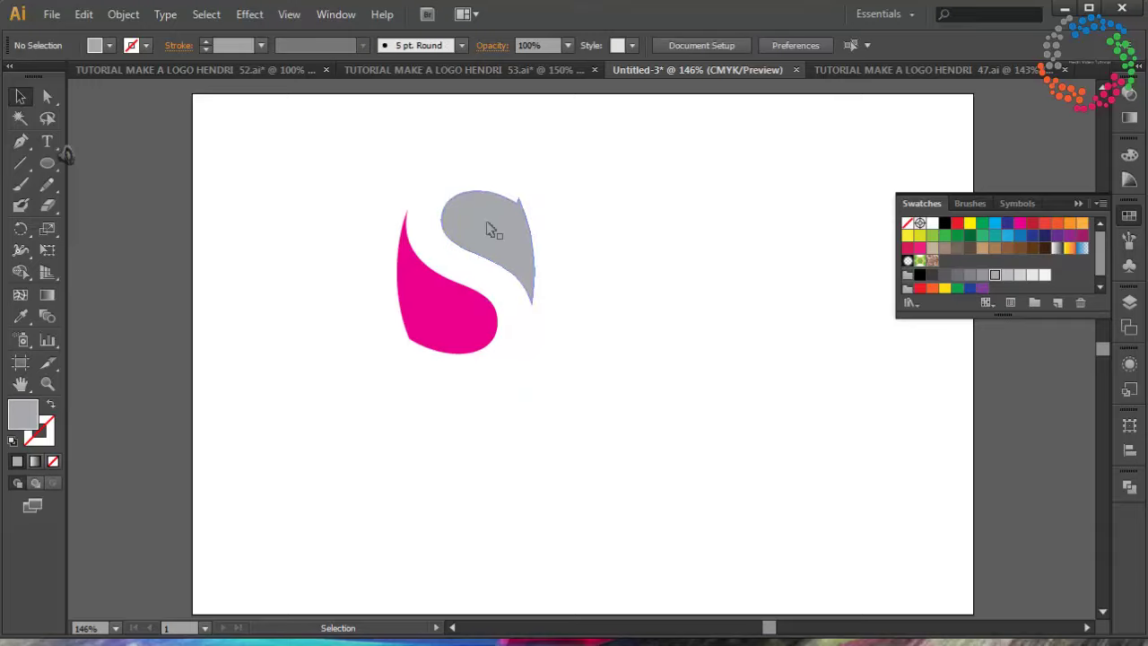
pyautogui.click(497, 221)
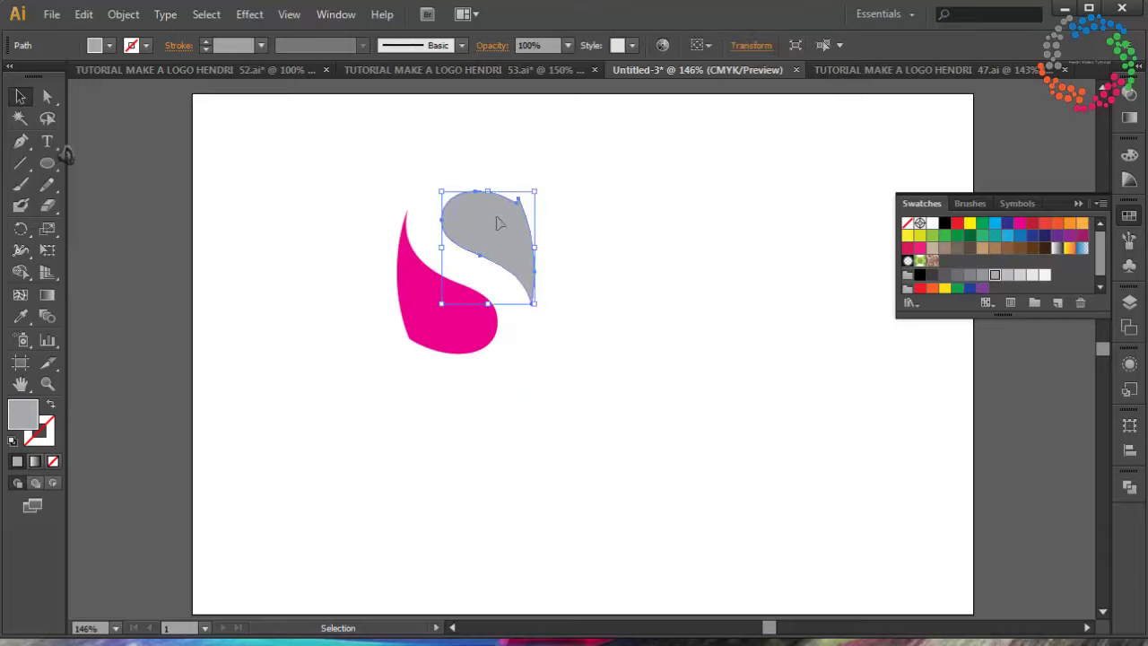
pyautogui.rightClick(498, 219)
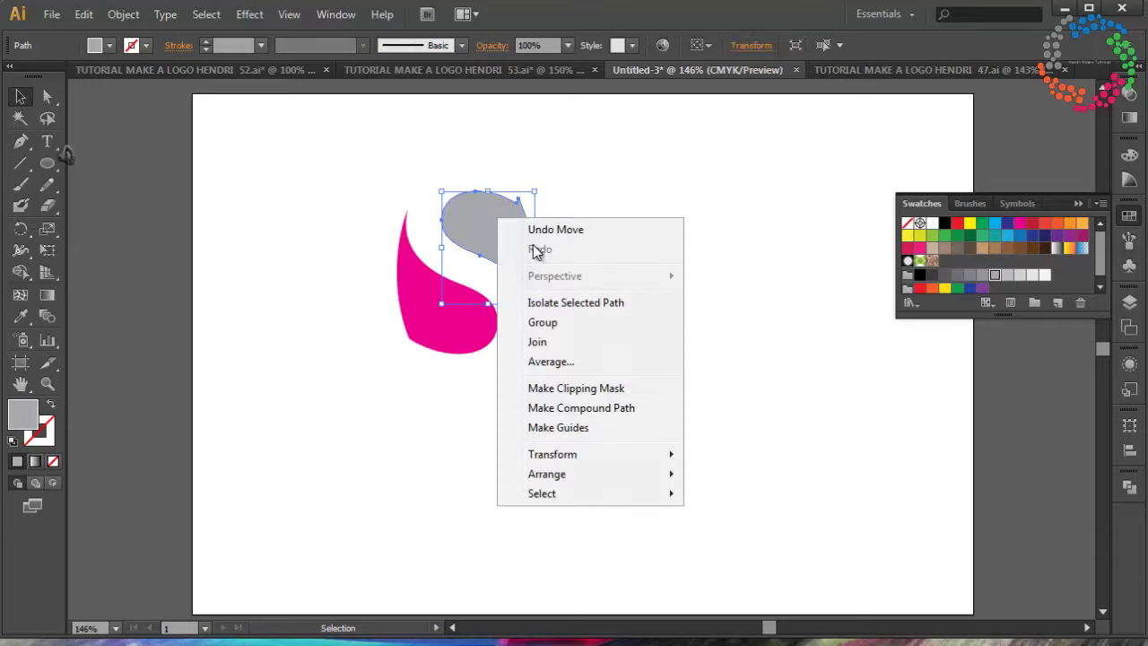
pyautogui.click(799, 429)
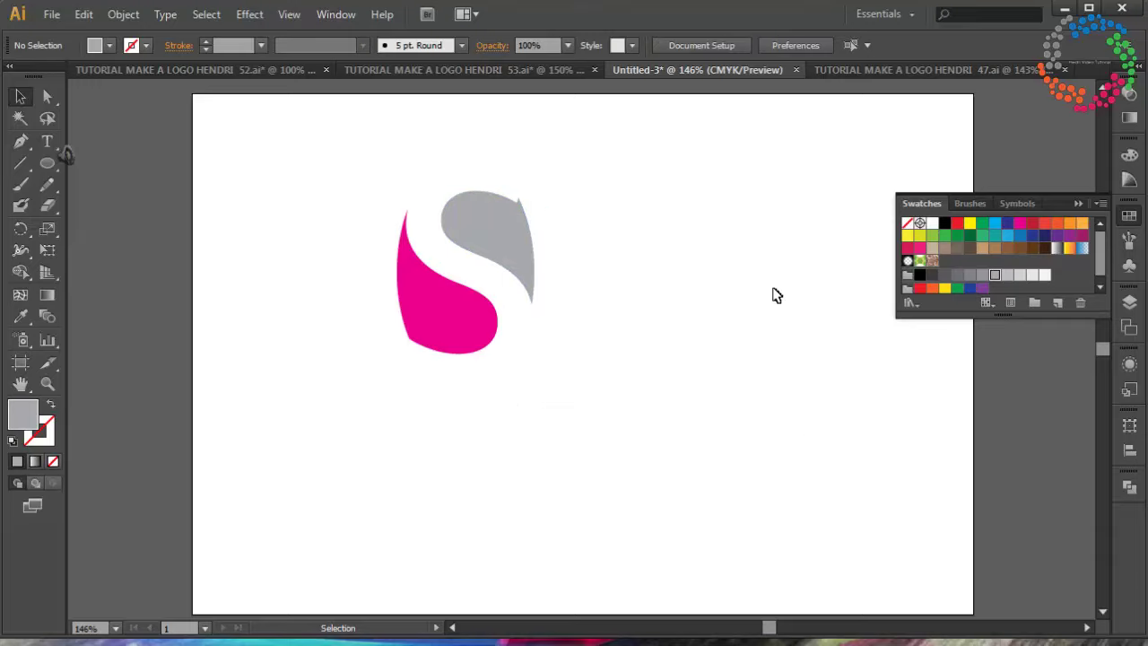
pyautogui.click(531, 225)
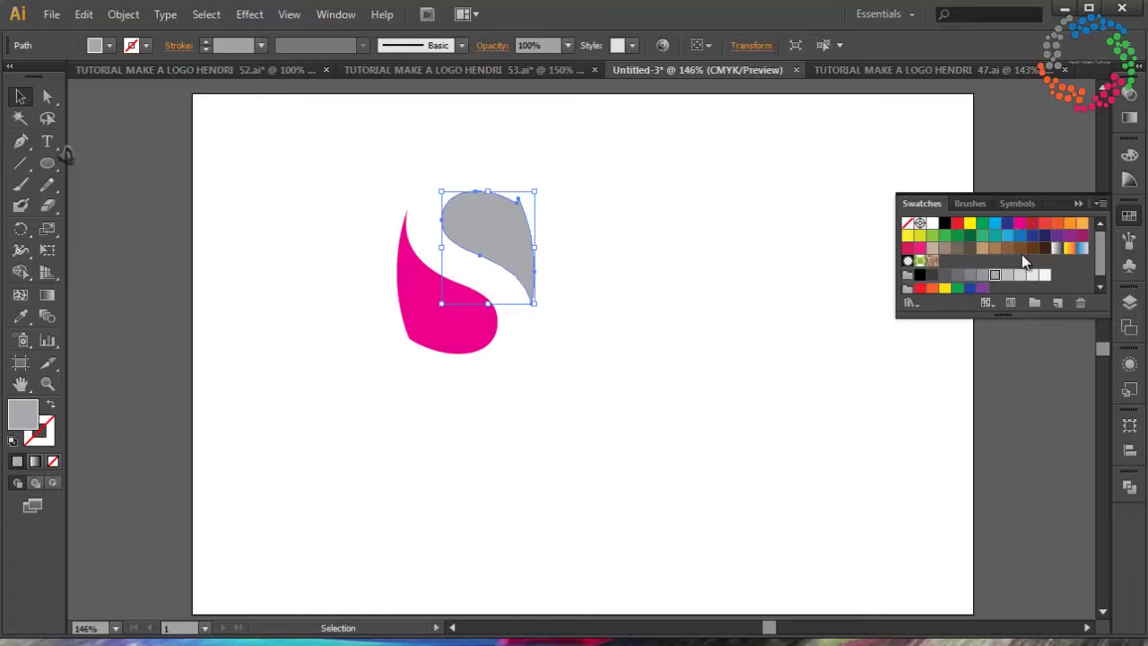
pyautogui.click(1020, 275)
pyautogui.click(780, 284)
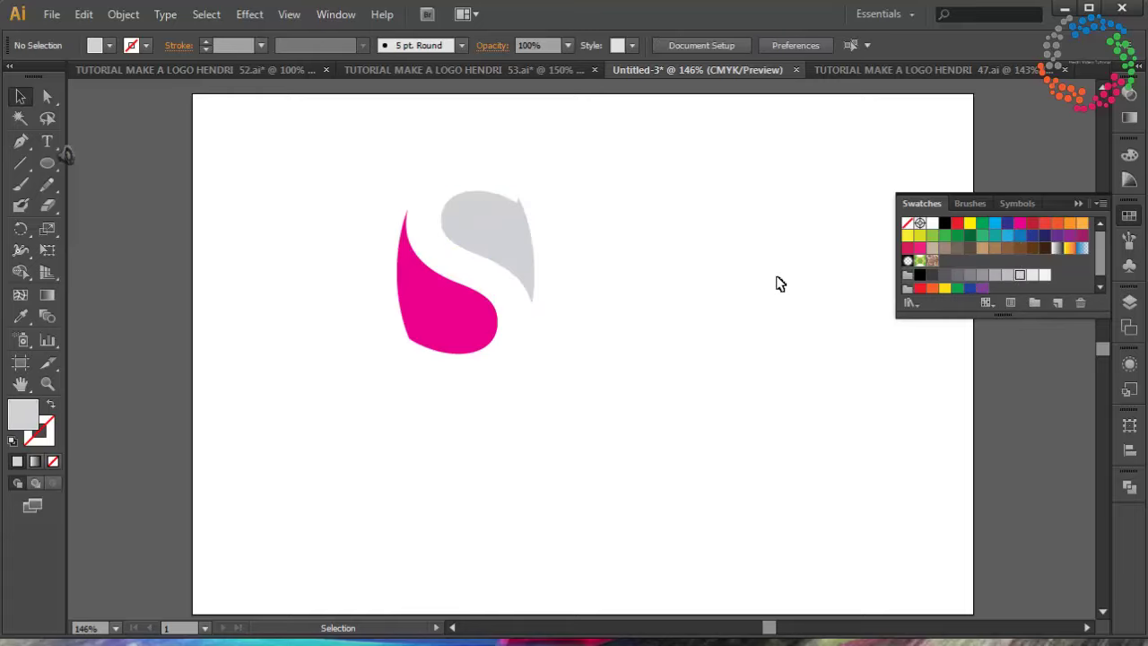
# Fill the pink teardrop with CMYK Cyan and select both halves.
pyautogui.click(471, 314)
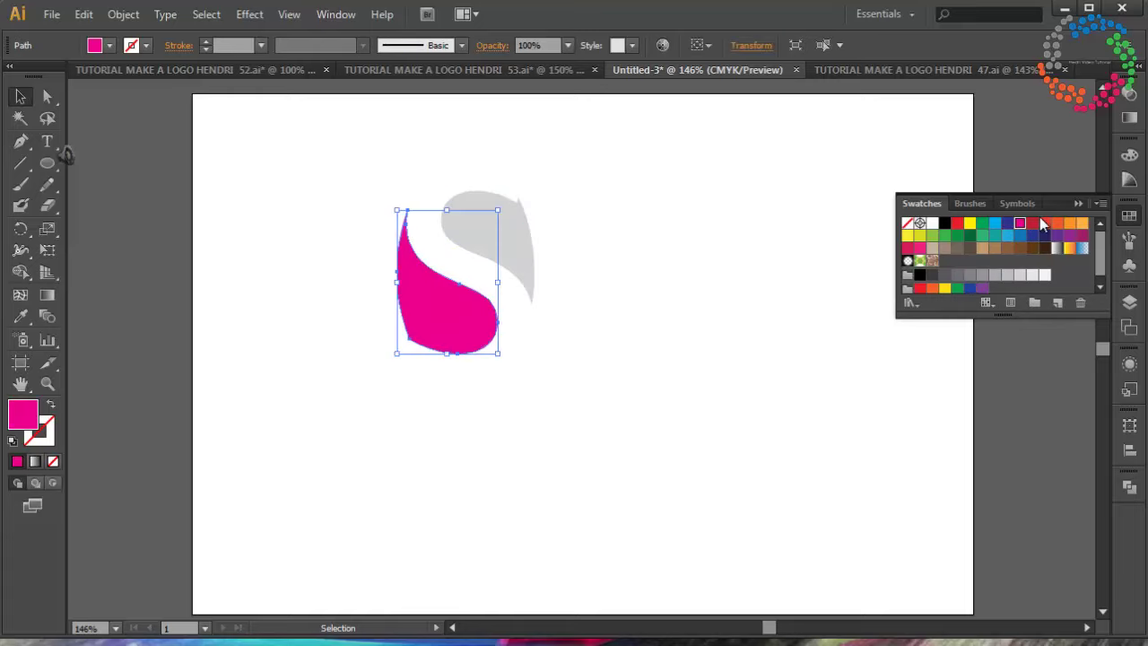
pyautogui.click(996, 228)
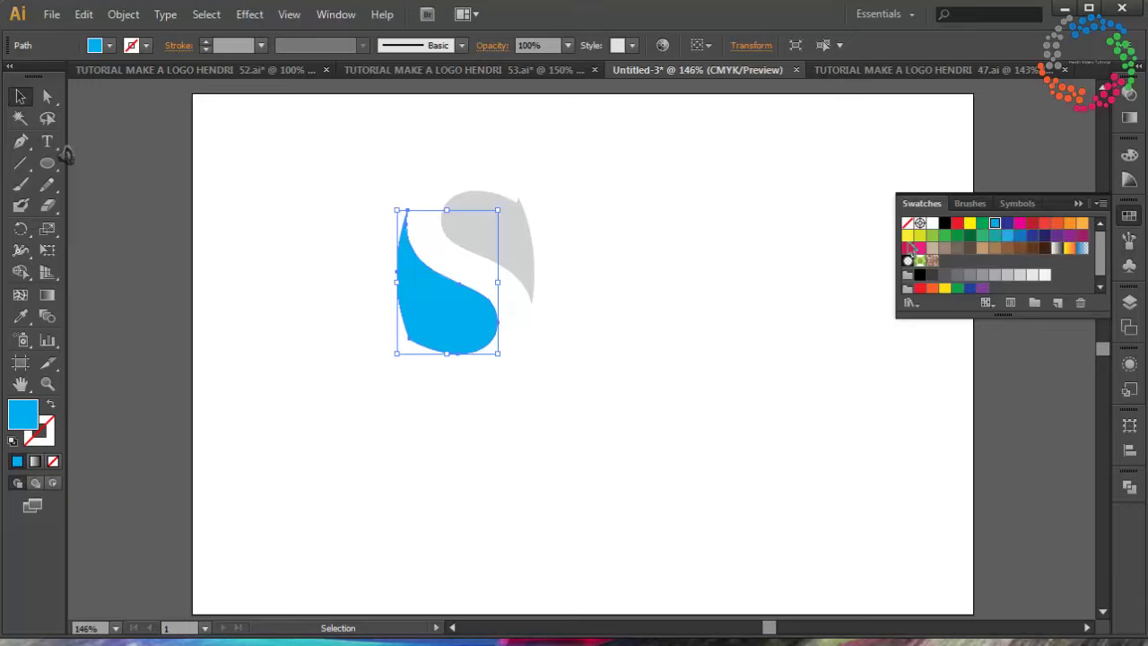
pyautogui.click(715, 273)
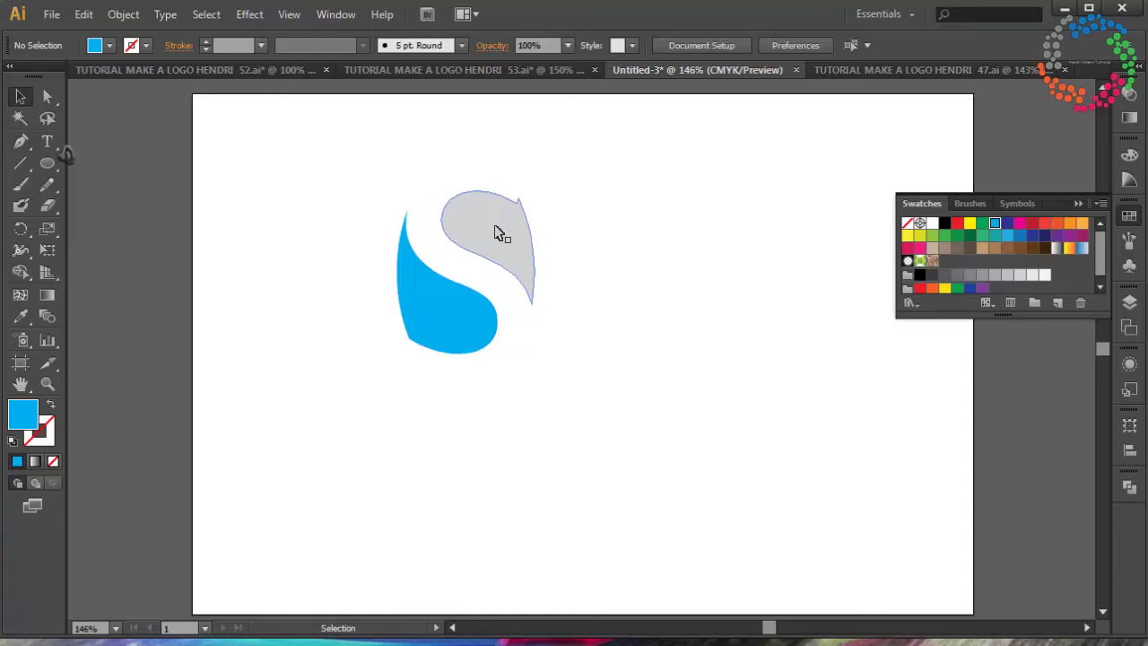
pyautogui.moveTo(294, 143); pyautogui.dragTo(626, 405)
# Group the blue and grey teardrops into a single S logo.
pyautogui.rightClick(491, 255)
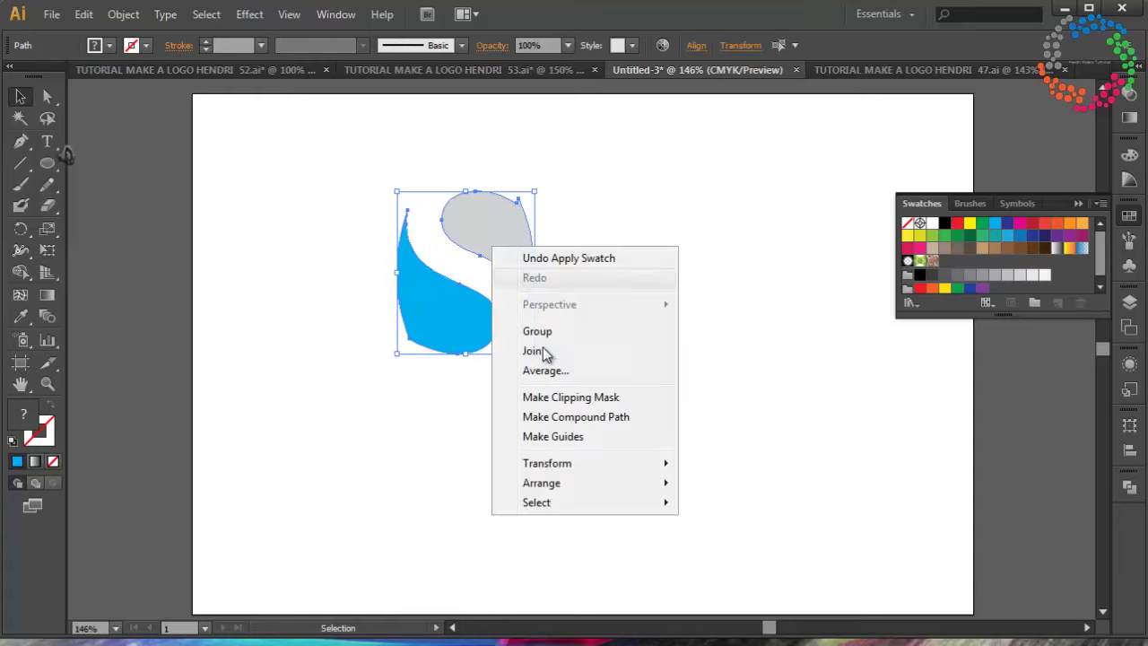
pyautogui.click(538, 330)
pyautogui.click(643, 261)
pyautogui.click(534, 245)
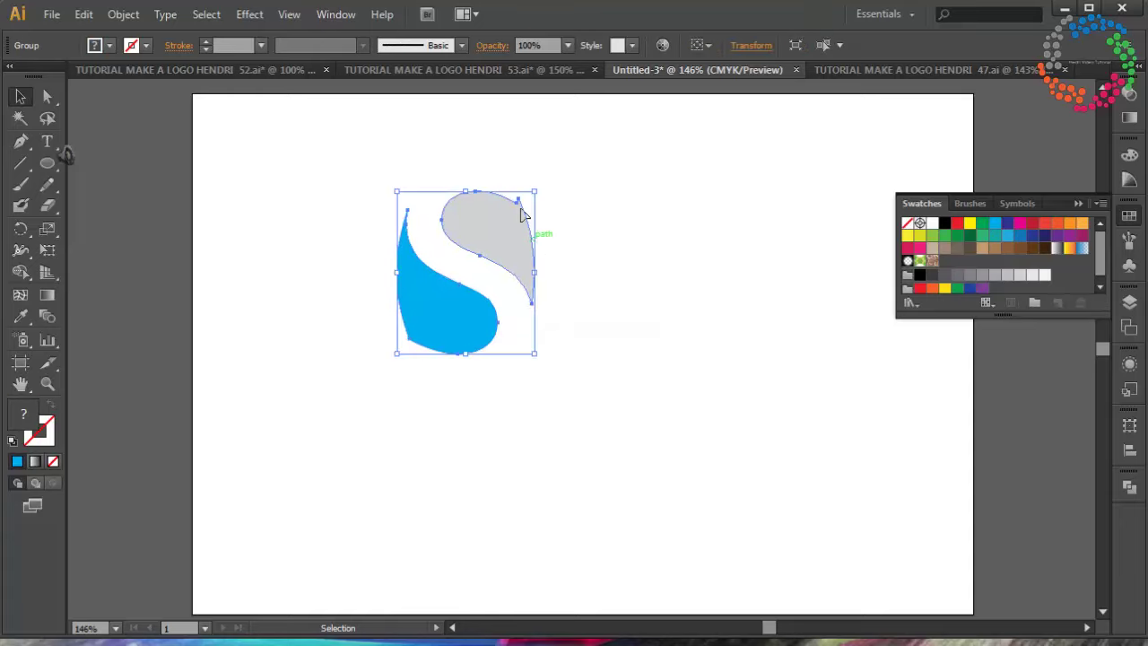
pyautogui.press('a')
pyautogui.moveTo(533, 184); pyautogui.dragTo(641, 106)
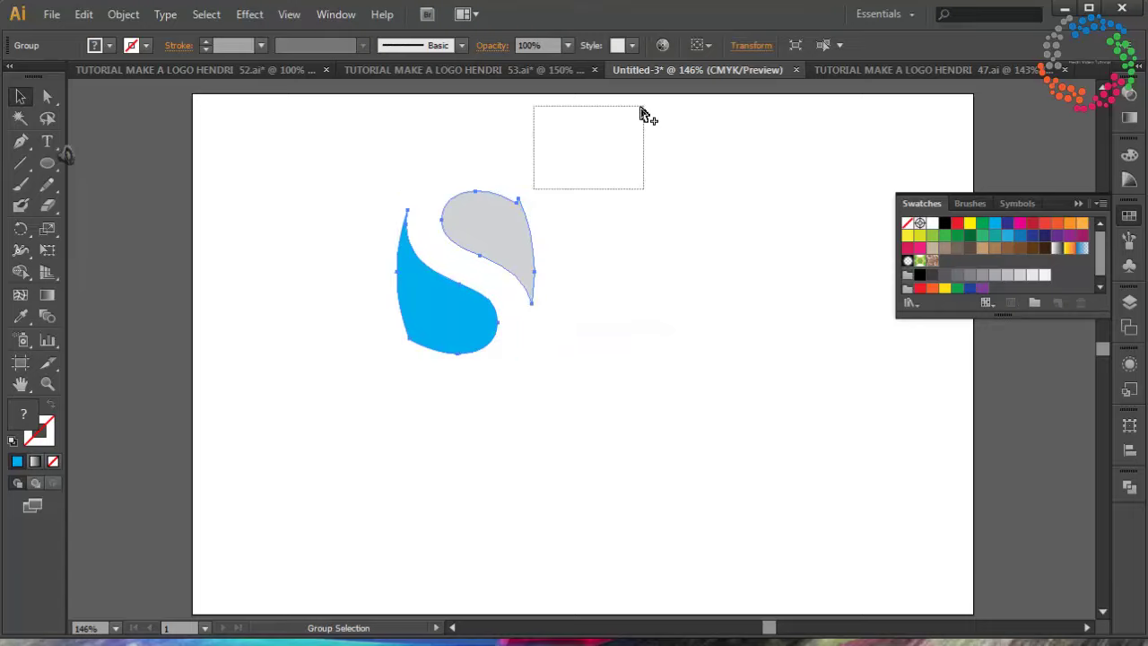
pyautogui.press('v')
pyautogui.click(507, 255)
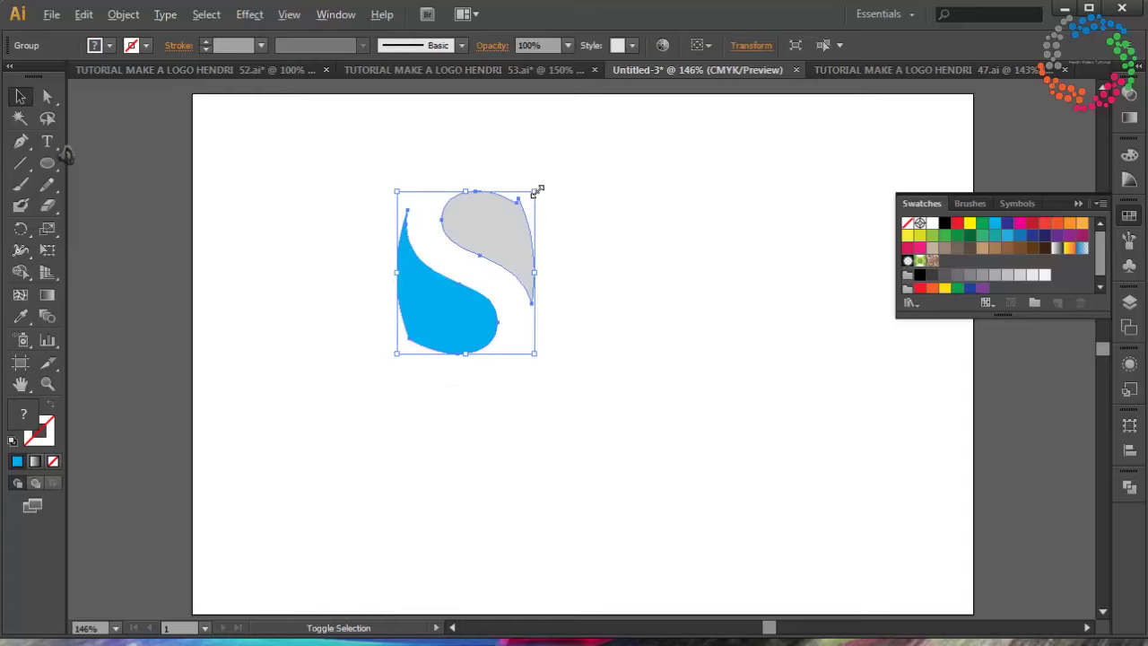
# Scale the S logo down and position it near the top centre of the page.
pyautogui.moveTo(535, 191); pyautogui.dragTo(574, 184)
pyautogui.moveTo(533, 195); pyautogui.dragTo(456, 241)
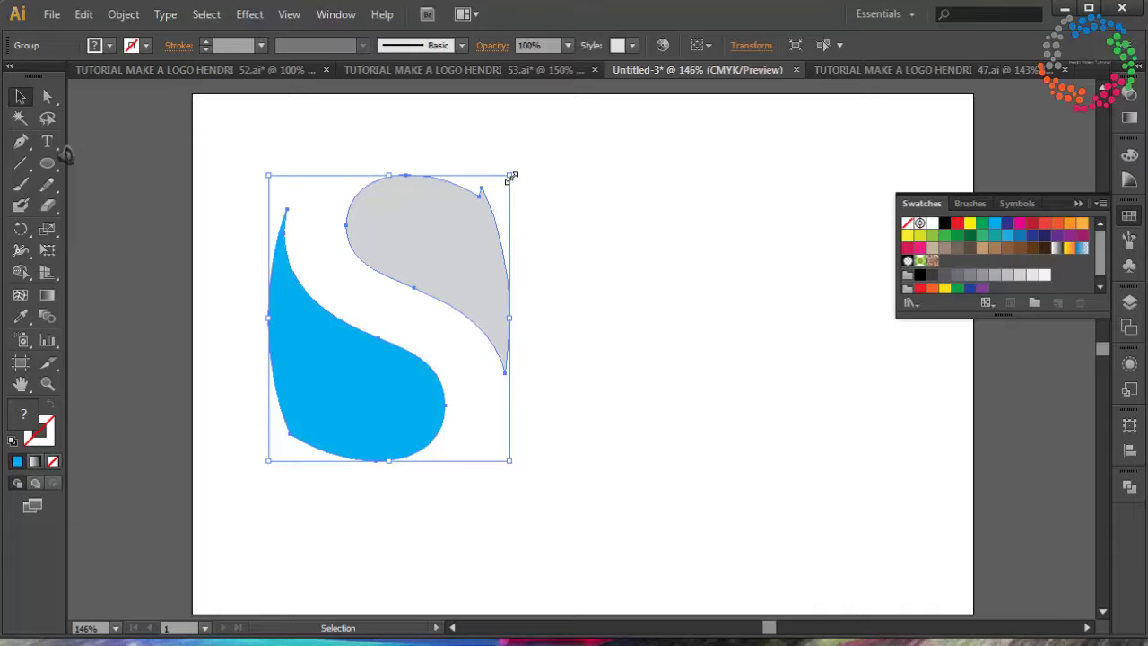
pyautogui.moveTo(511, 176)
pyautogui.mouseDown()
pyautogui.moveTo(446, 250)
pyautogui.moveTo(639, 209)
pyautogui.moveTo(619, 207)
pyautogui.mouseUp()
pyautogui.click(718, 242)
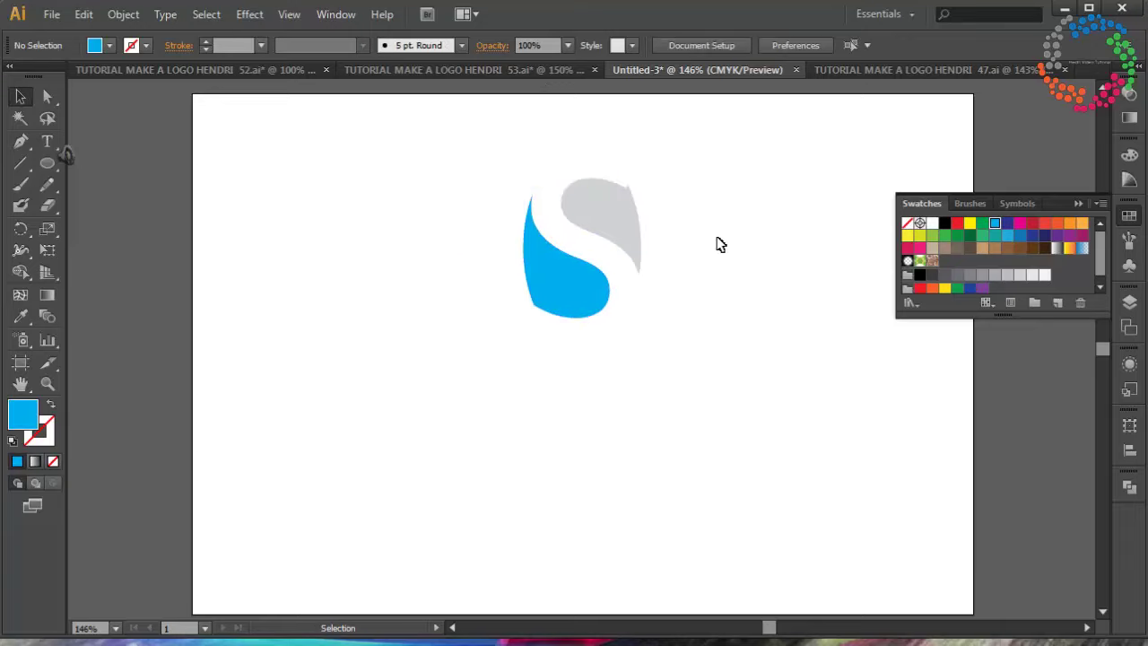
# Type 'COMPANY NAME' at 24 pt on a text line below the S logo.
pyautogui.press('t')
pyautogui.click(462, 360)
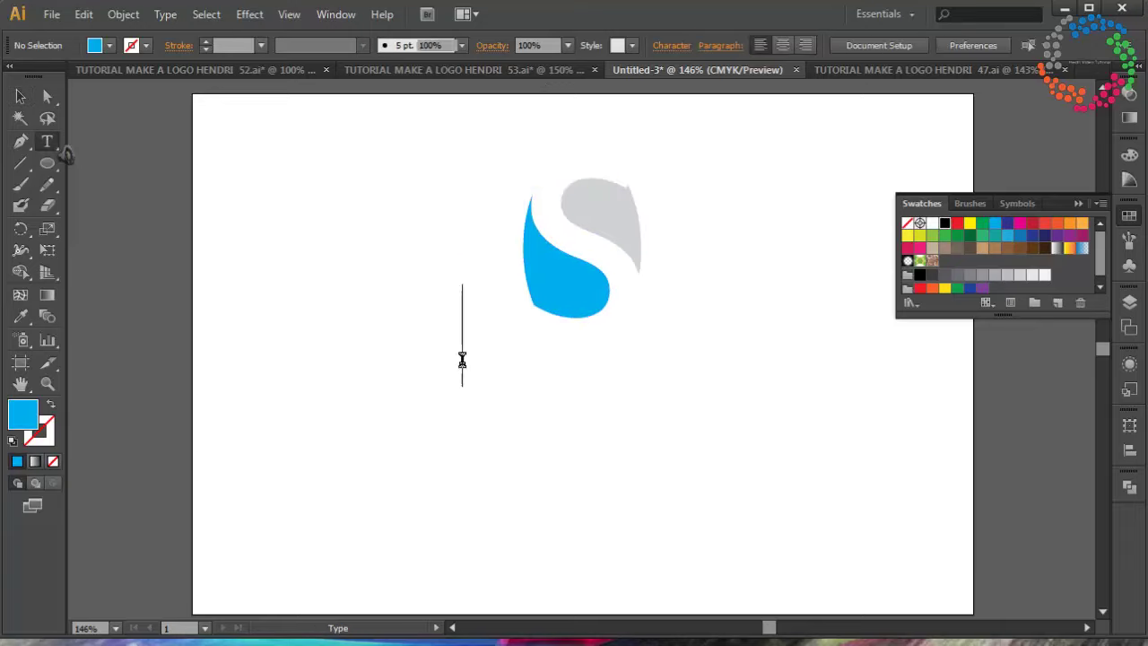
pyautogui.write('C')
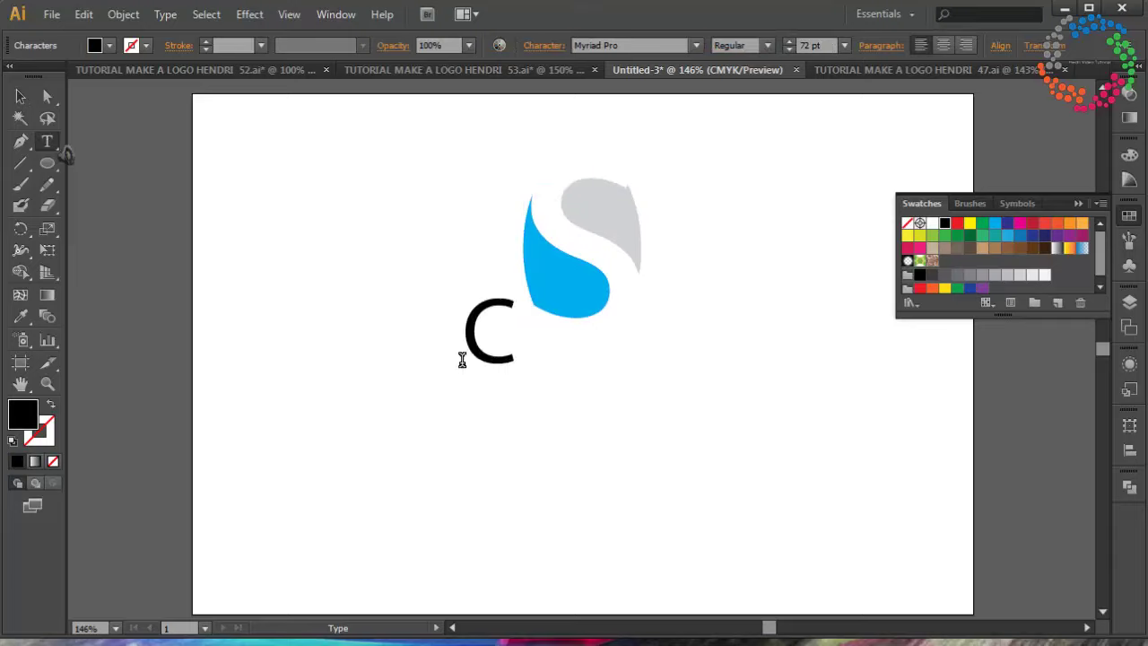
pyautogui.press('BackSpace')
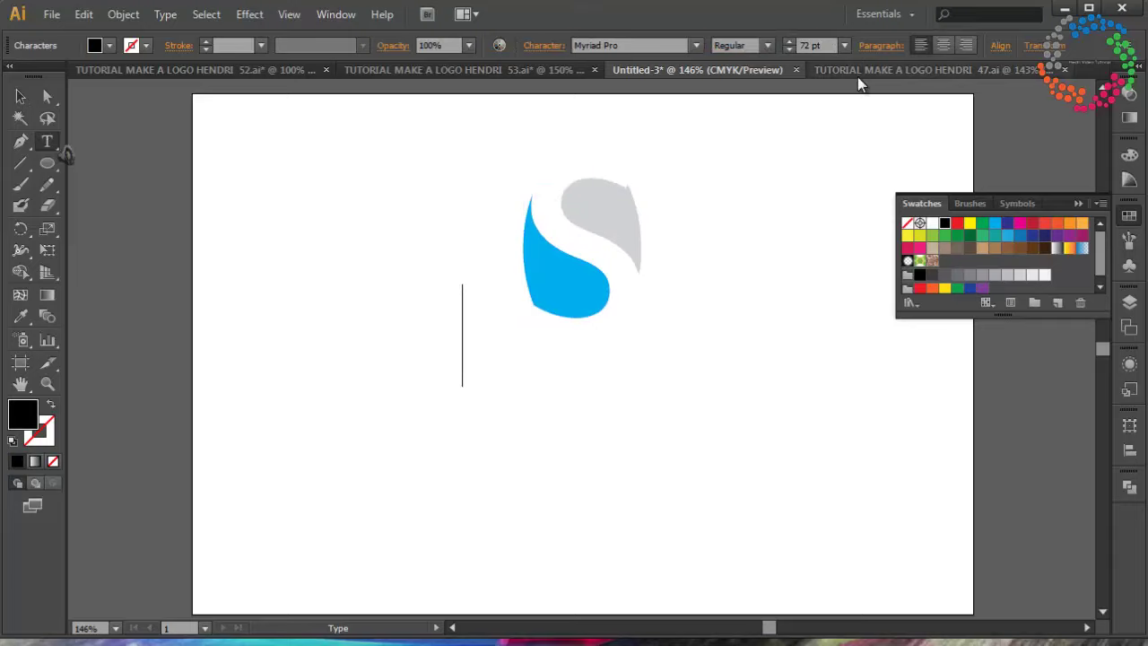
pyautogui.click(847, 51)
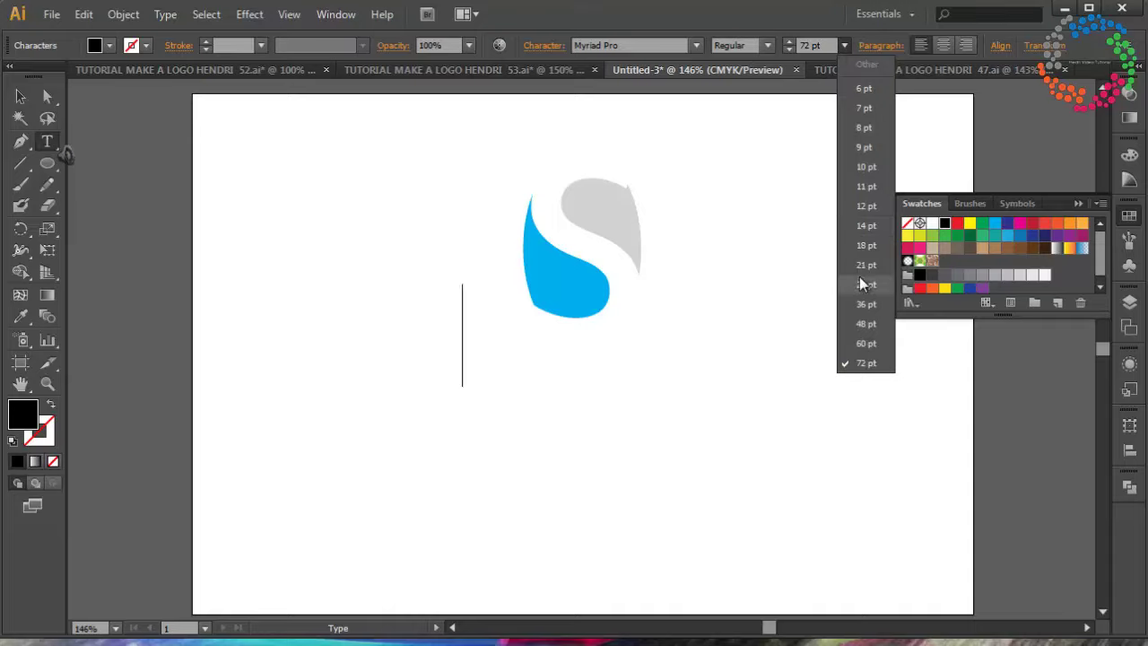
pyautogui.click(859, 276)
pyautogui.write('CO')
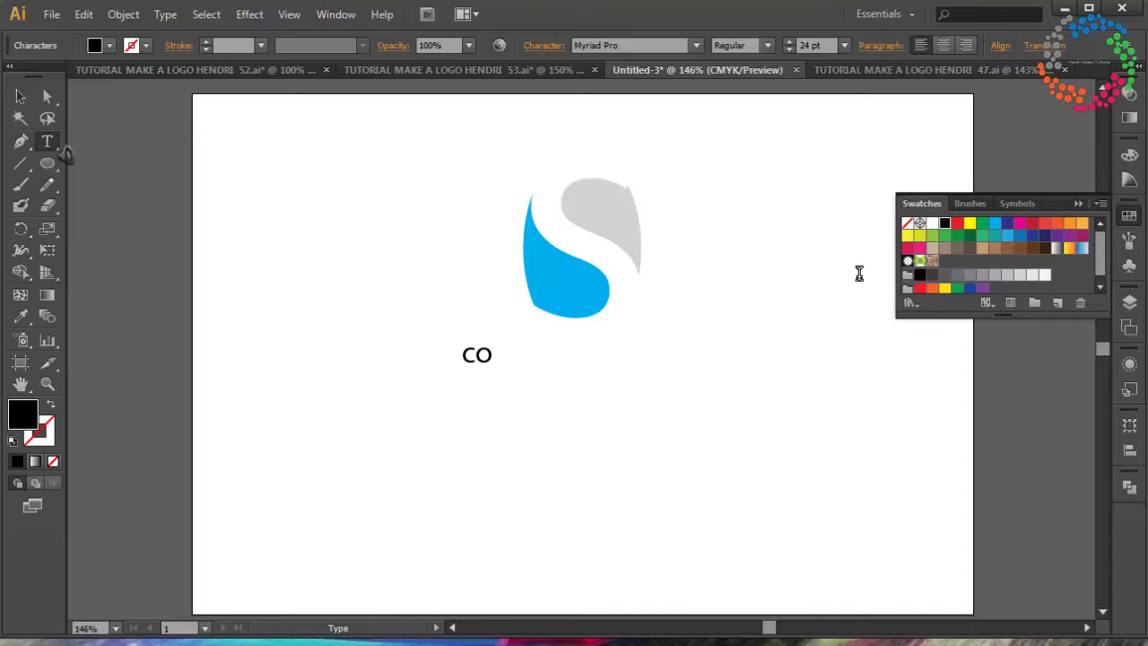
pyautogui.press('BackSpace')
pyautogui.write('O')
pyautogui.press('BackSpace')
pyautogui.press('BackSpace')
pyautogui.write('COMP')
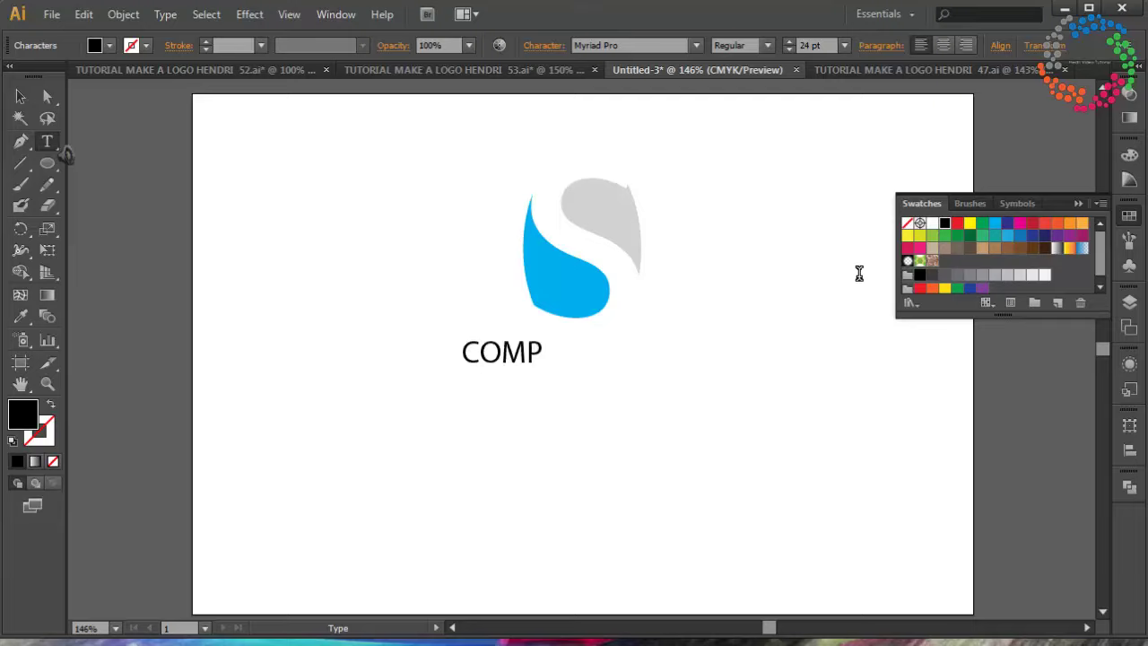
pyautogui.write('ANY NAM')
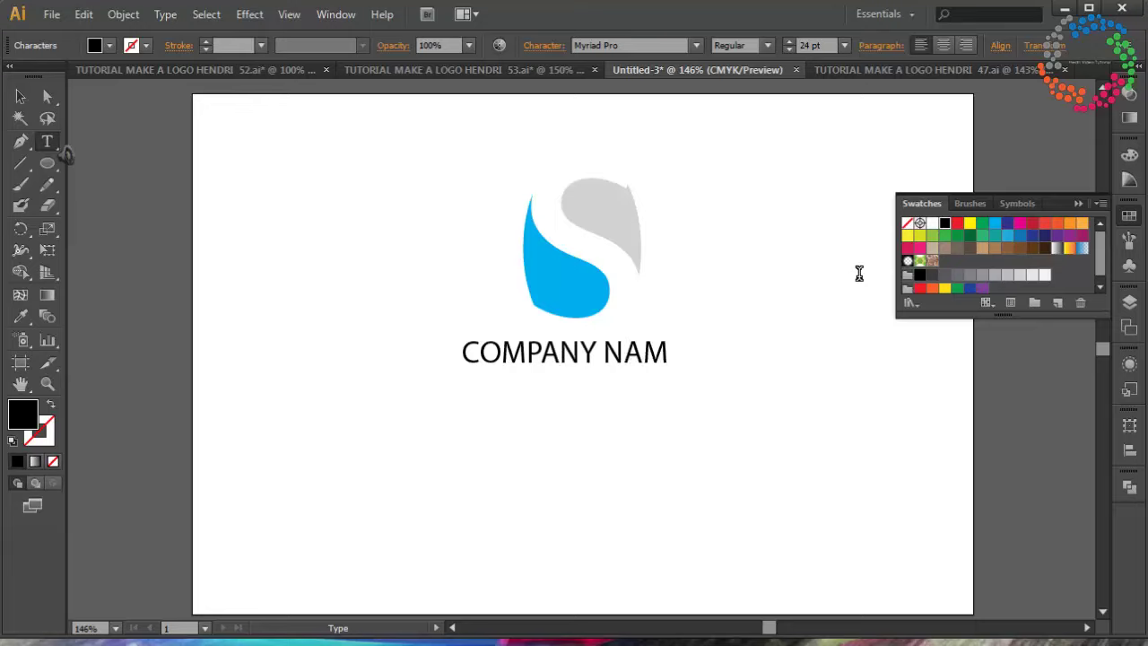
pyautogui.write('E')
# Set the COMPANY NAME letter tracking to 75.
pyautogui.moveTo(717, 369); pyautogui.dragTo(455, 386)
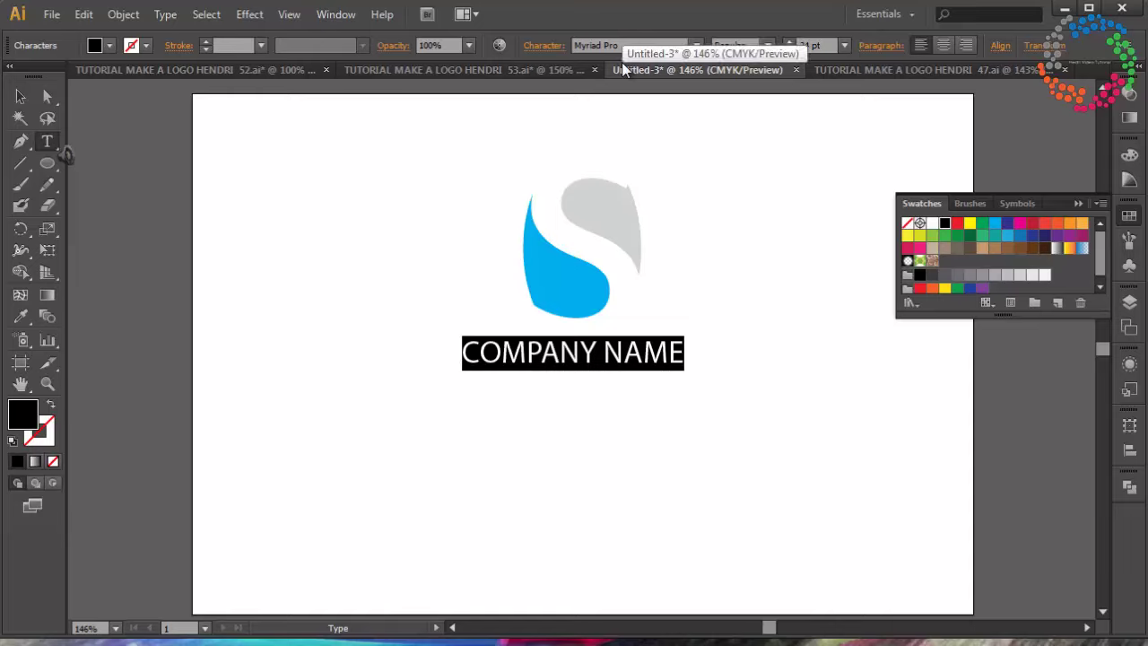
pyautogui.click(547, 47)
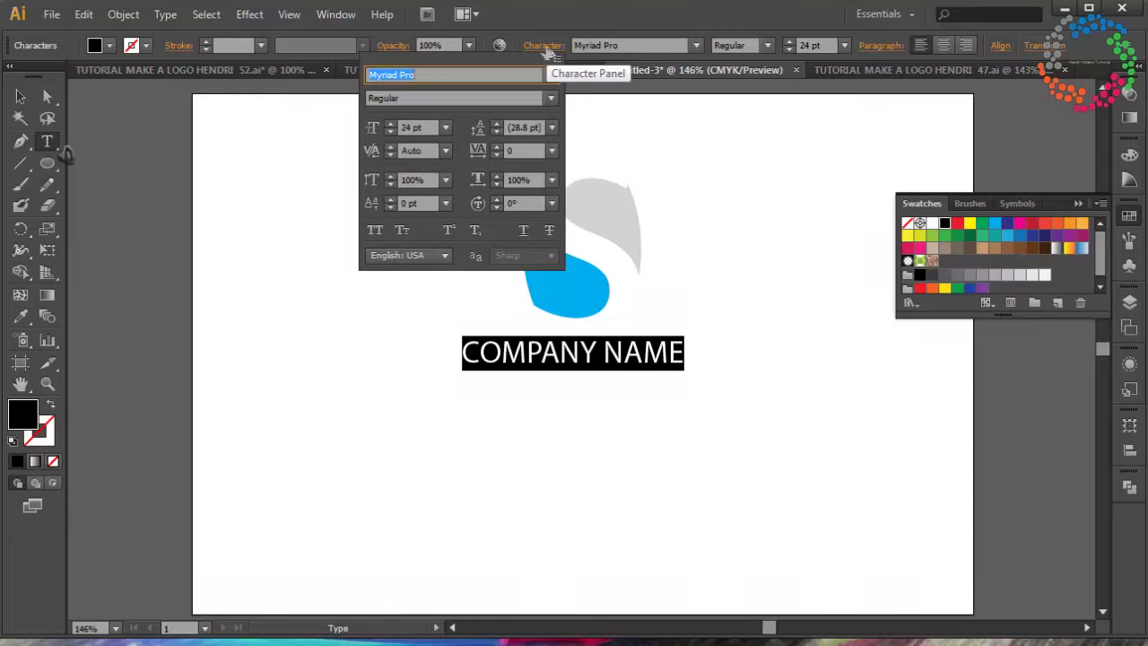
pyautogui.click(557, 150)
pyautogui.click(567, 395)
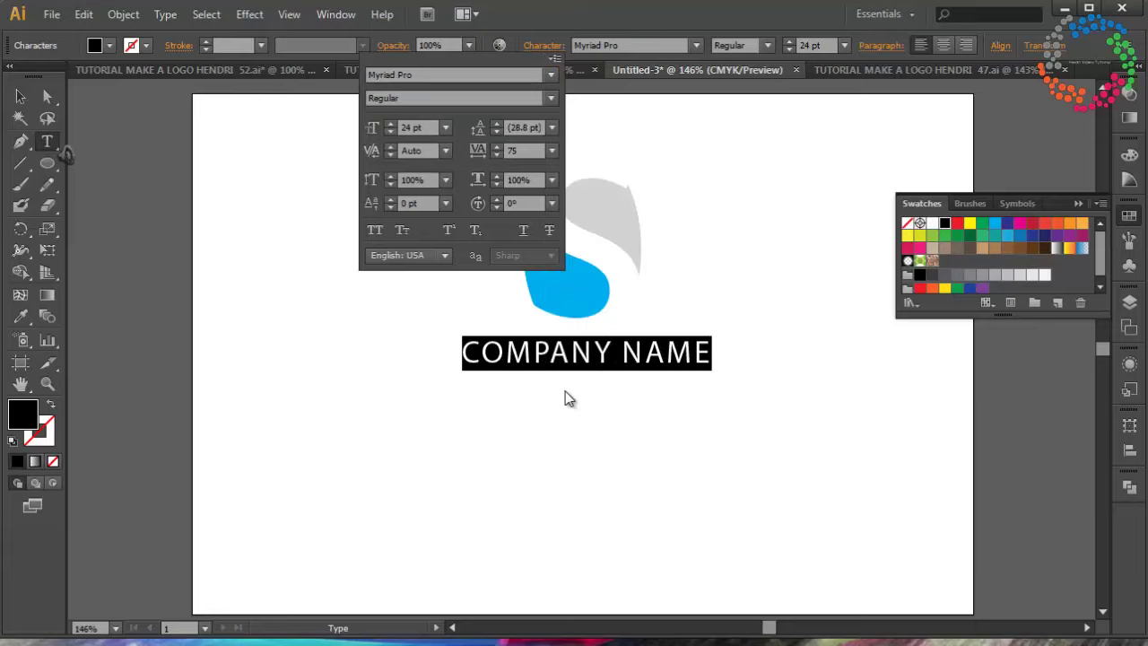
pyautogui.click(566, 391)
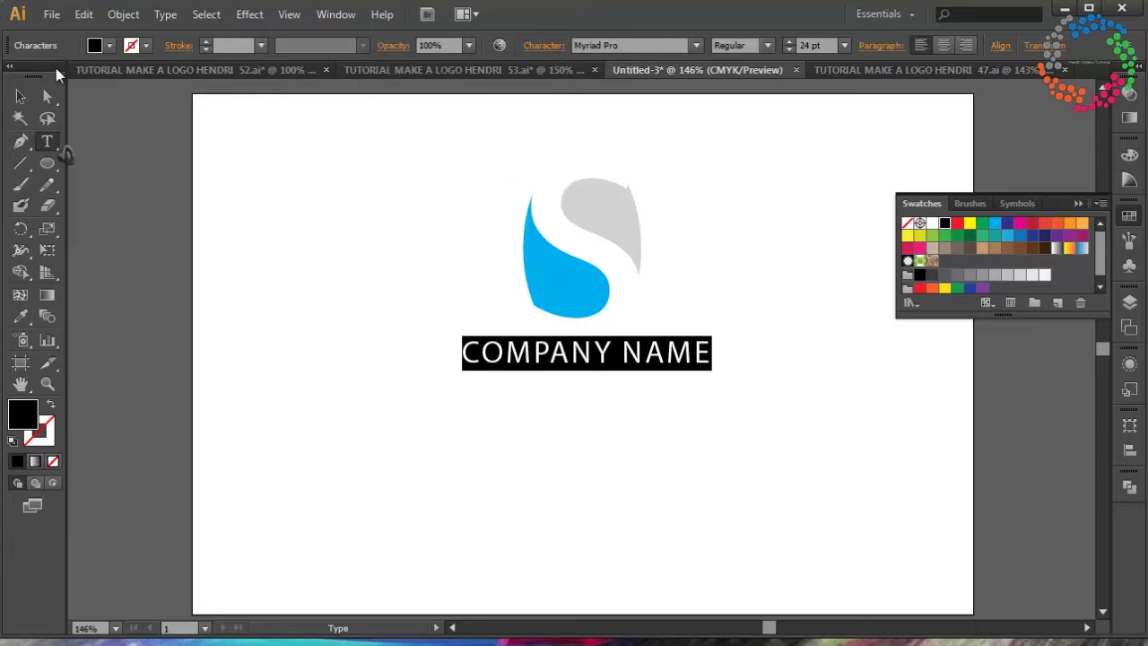
# Recolour the COMPANY NAME text grey.
pyautogui.click(22, 95)
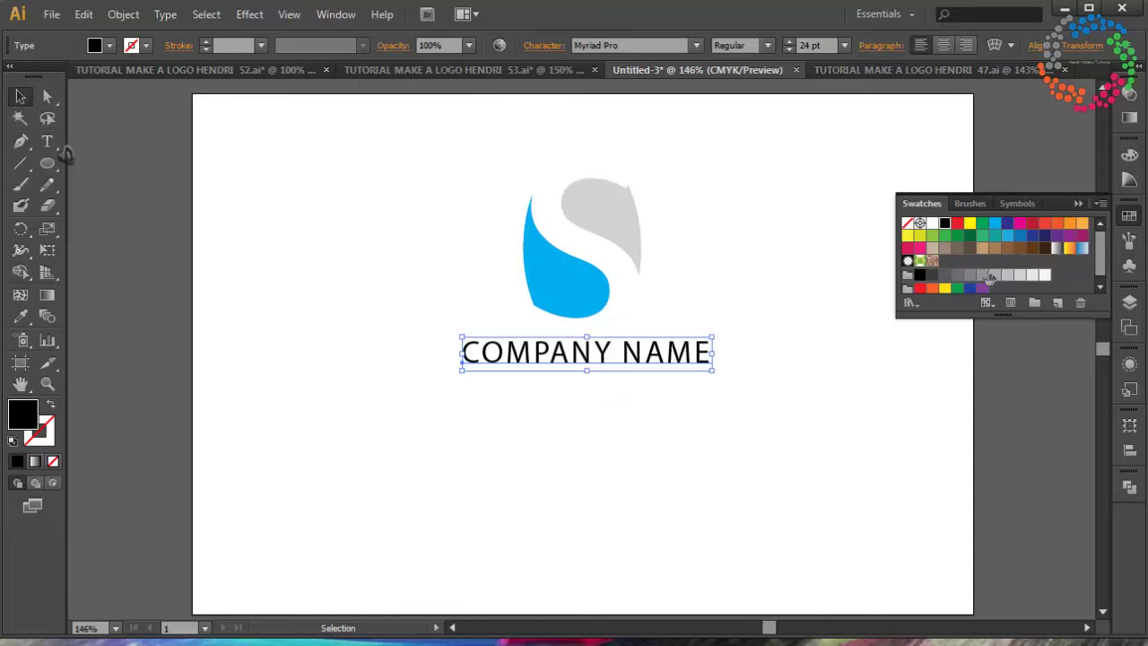
pyautogui.click(984, 275)
pyautogui.click(784, 325)
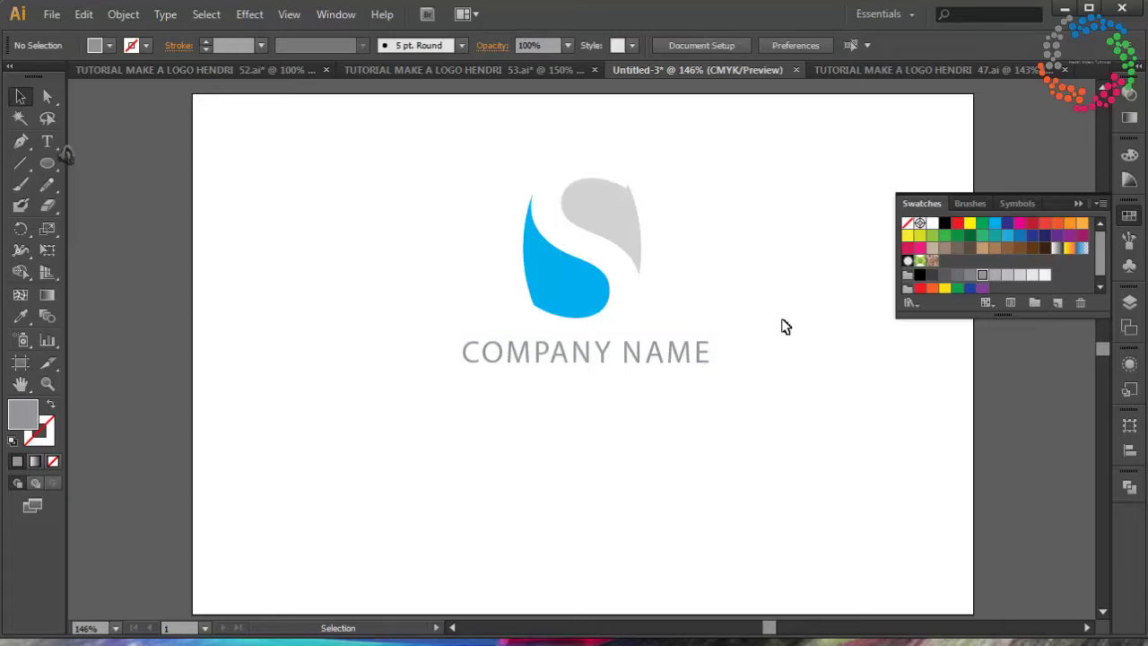
pyautogui.click(20, 164)
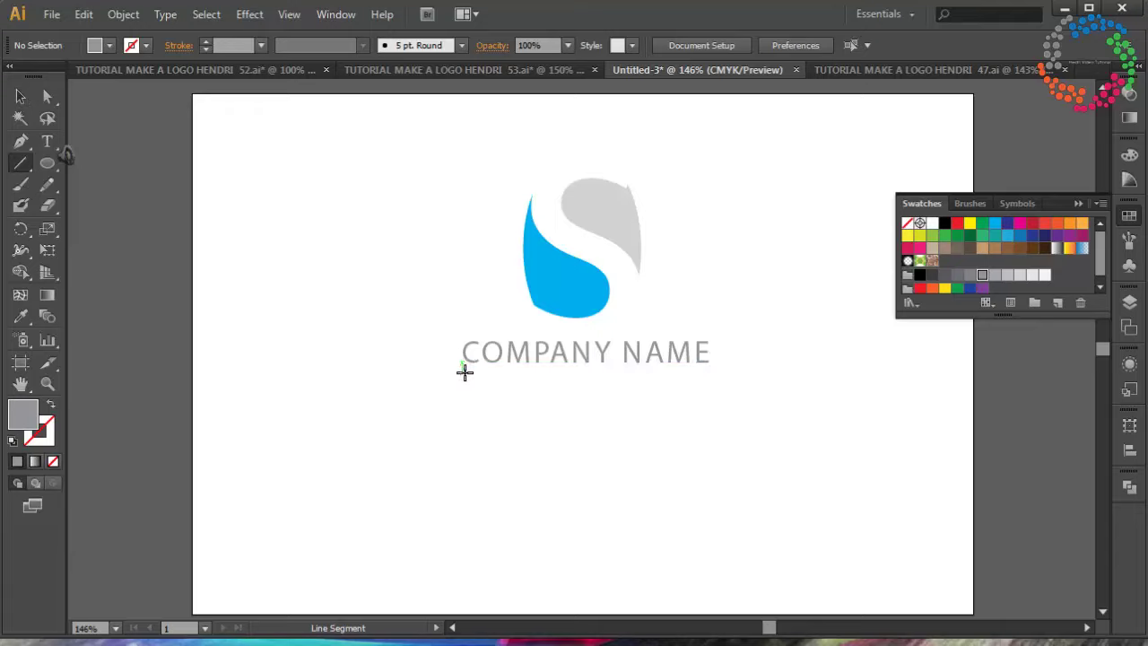
# Draw a roughly 190 px horizontal line just beneath COMPANY NAME, then deselect it.
pyautogui.moveTo(462, 370); pyautogui.dragTo(708, 364)
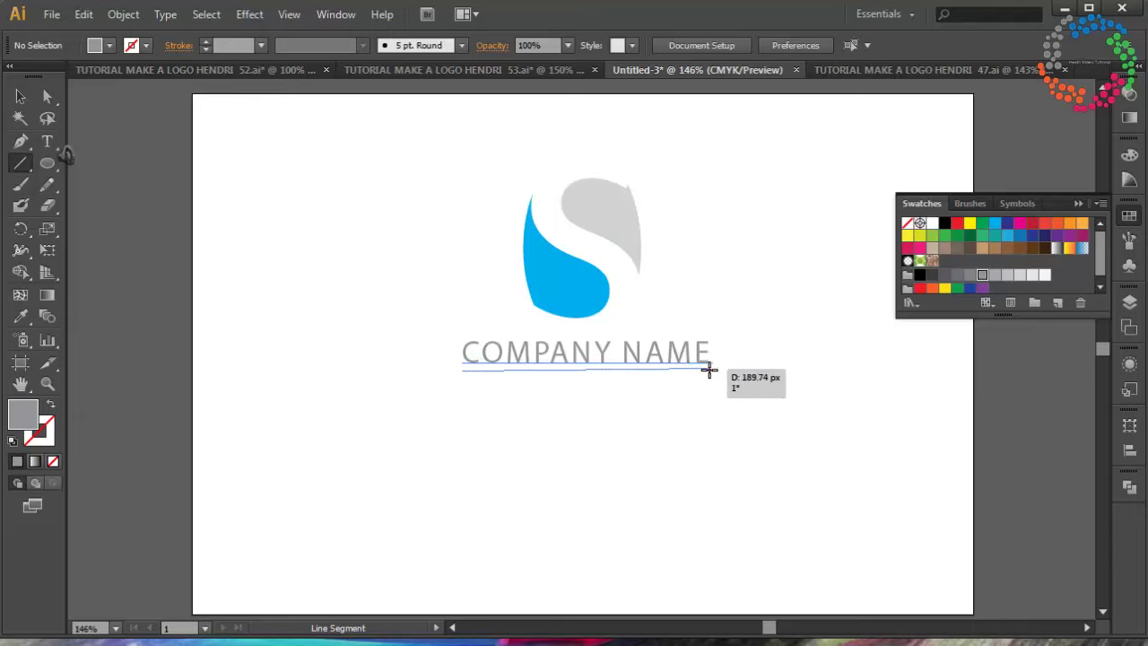
pyautogui.moveTo(709, 364); pyautogui.dragTo(708, 370)
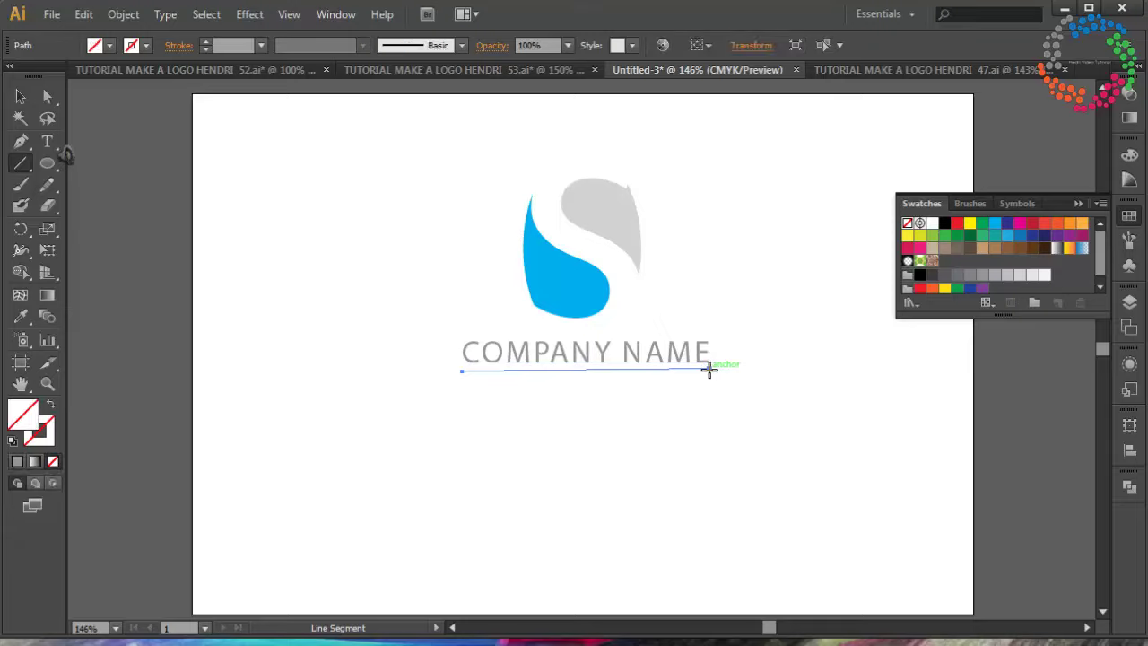
pyautogui.hotkey('ctrl', 'shift', 'a')
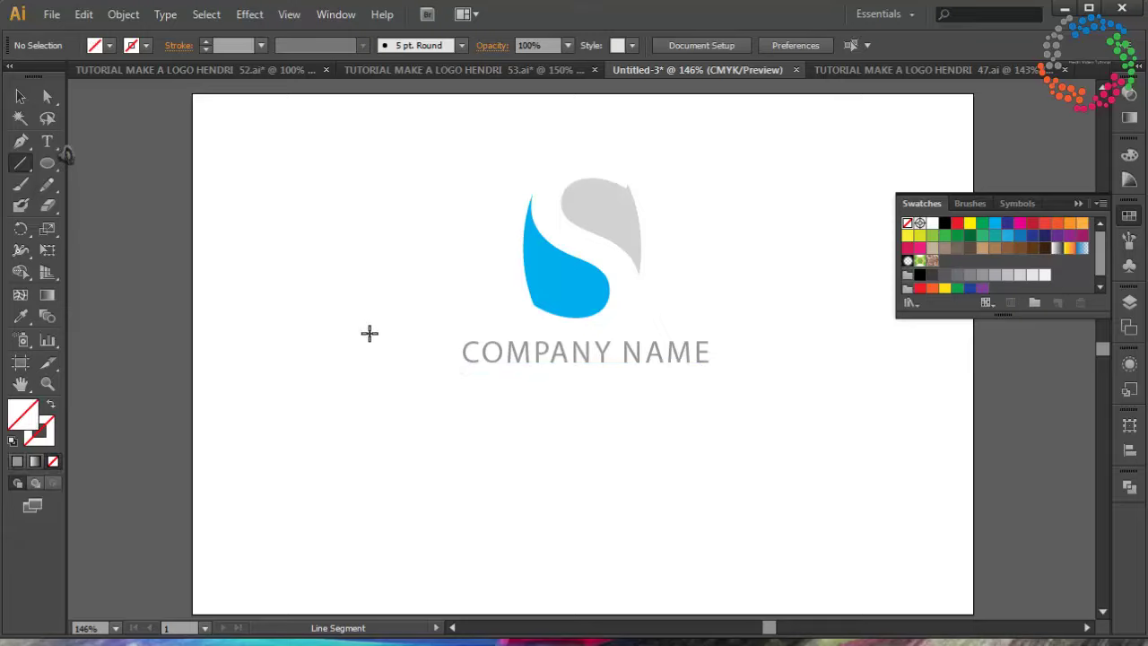
pyautogui.moveTo(47, 163); pyautogui.dragTo(107, 161)
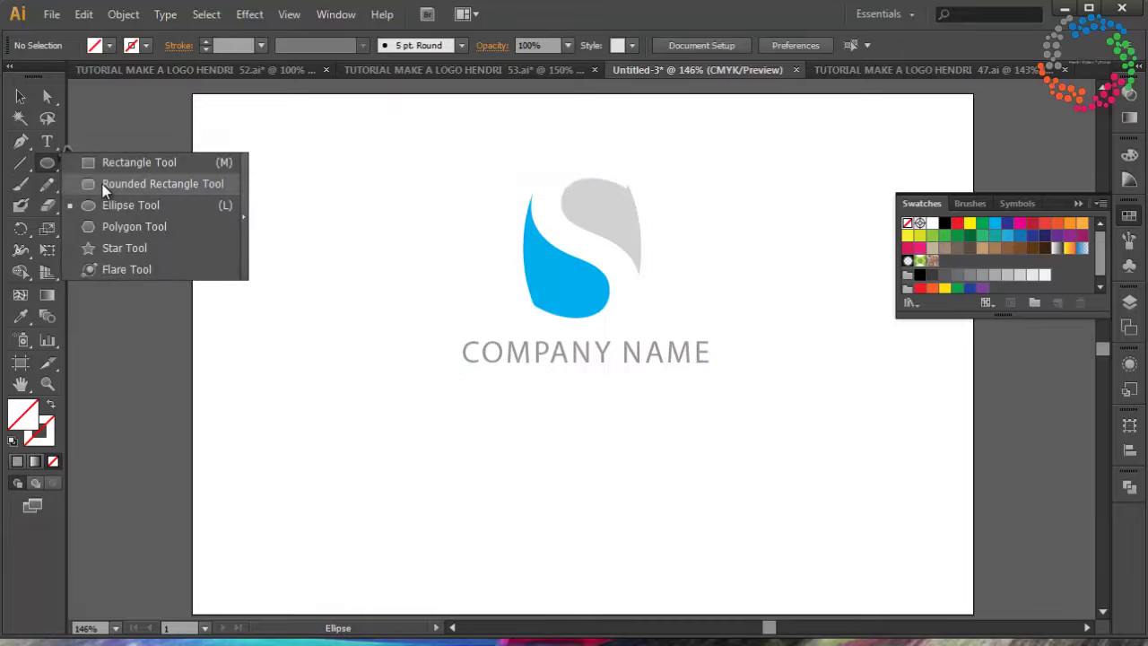
# Set a black stroke and draw a thin 190 px bar under COMPANY NAME as its underline.
pyautogui.click(43, 448)
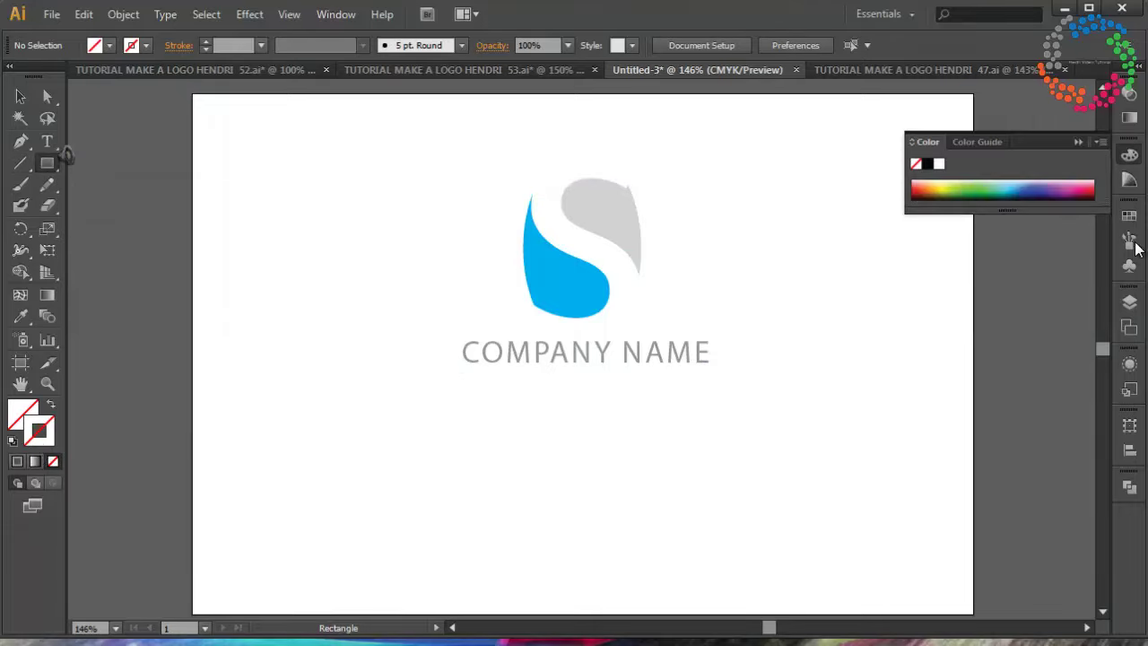
pyautogui.click(1130, 216)
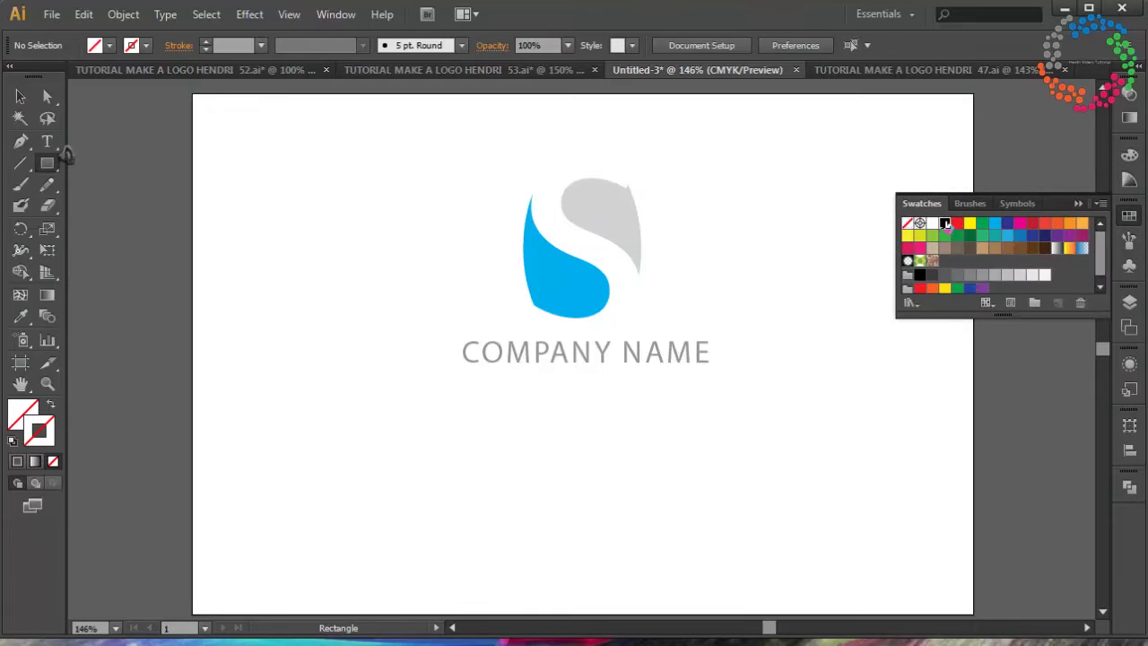
pyautogui.click(945, 222)
pyautogui.moveTo(462, 379); pyautogui.dragTo(710, 382)
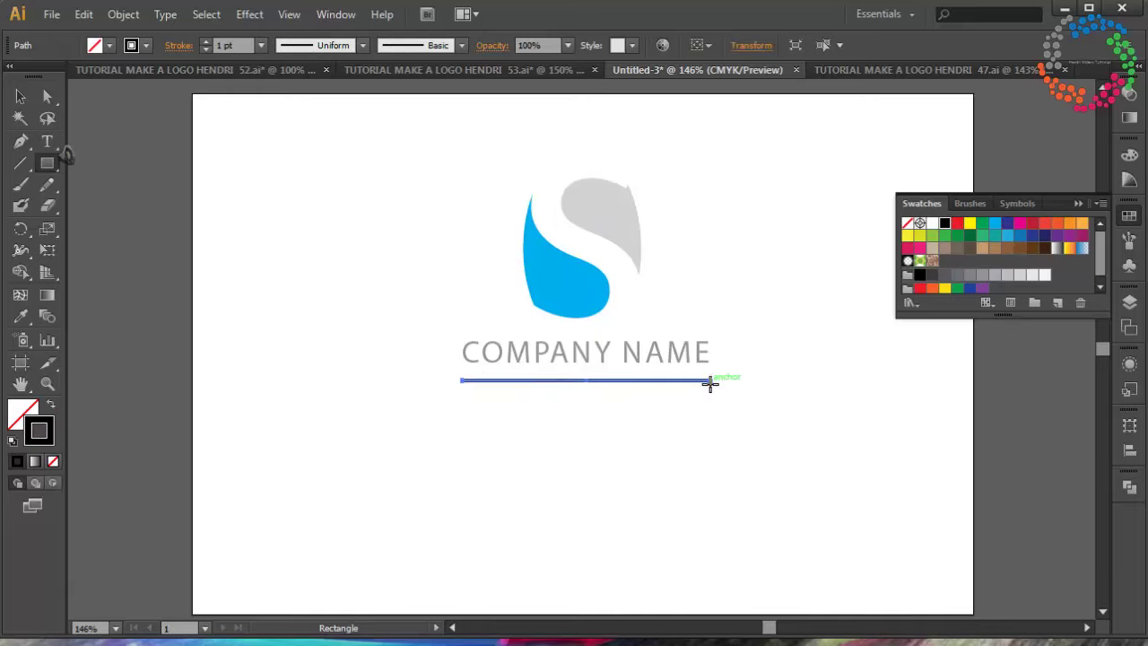
pyautogui.press('v')
pyautogui.click(718, 429)
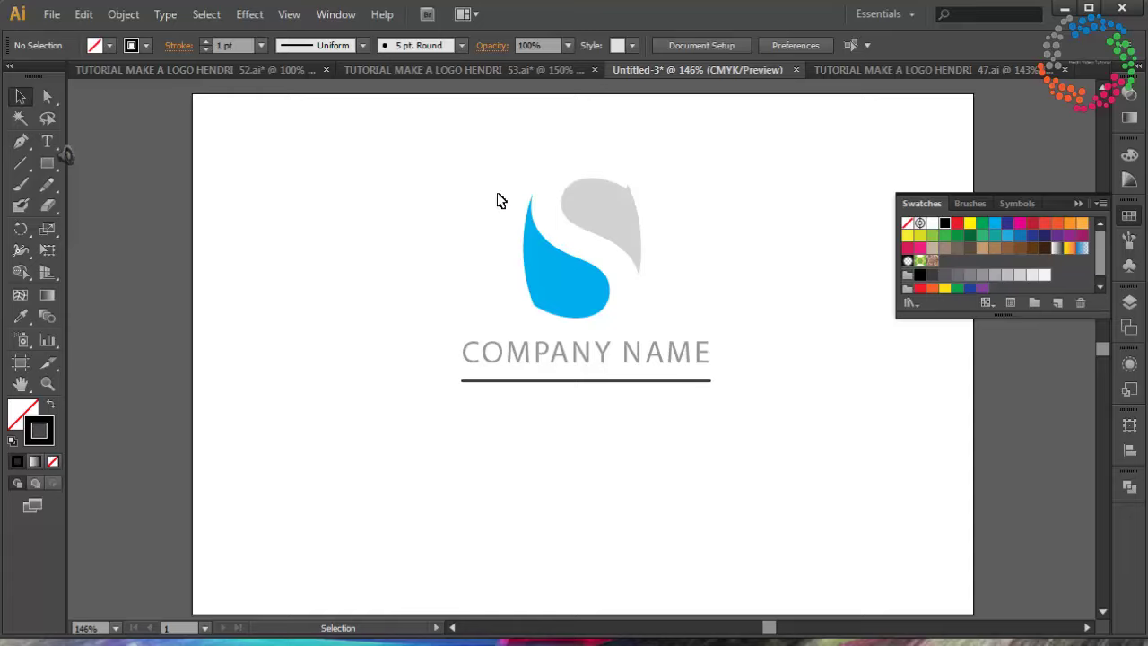
# Group the S logo, COMPANY NAME and underline, then start a text line below them.
pyautogui.moveTo(418, 141); pyautogui.dragTo(759, 417)
pyautogui.press('a')
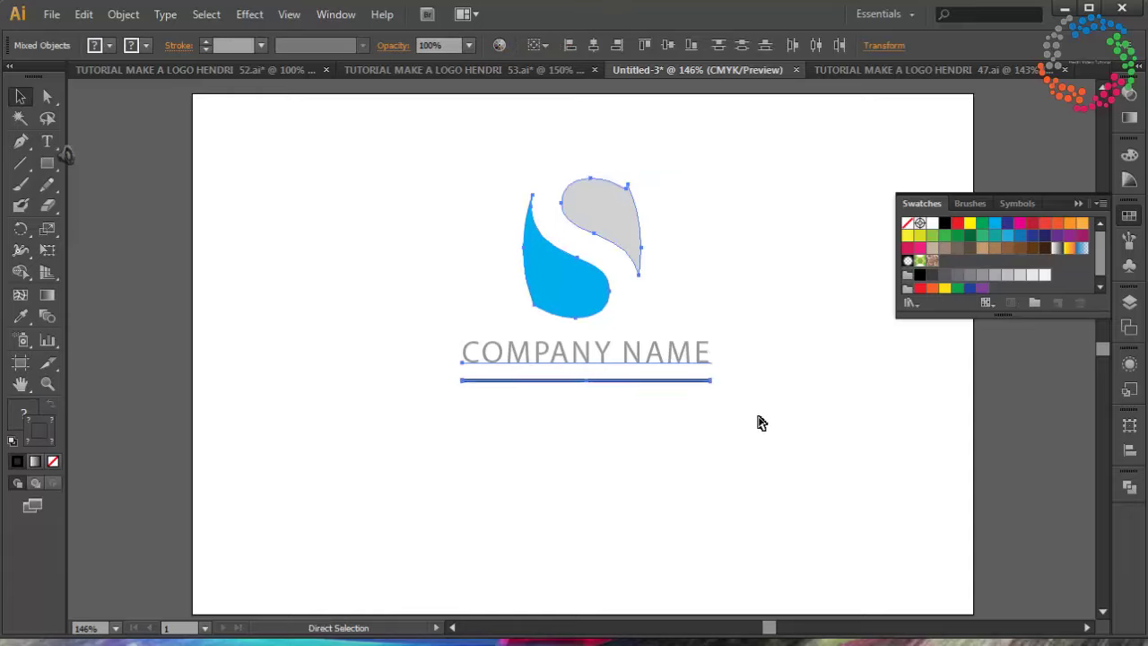
pyautogui.hotkey('ctrl', 'g')
pyautogui.press('v')
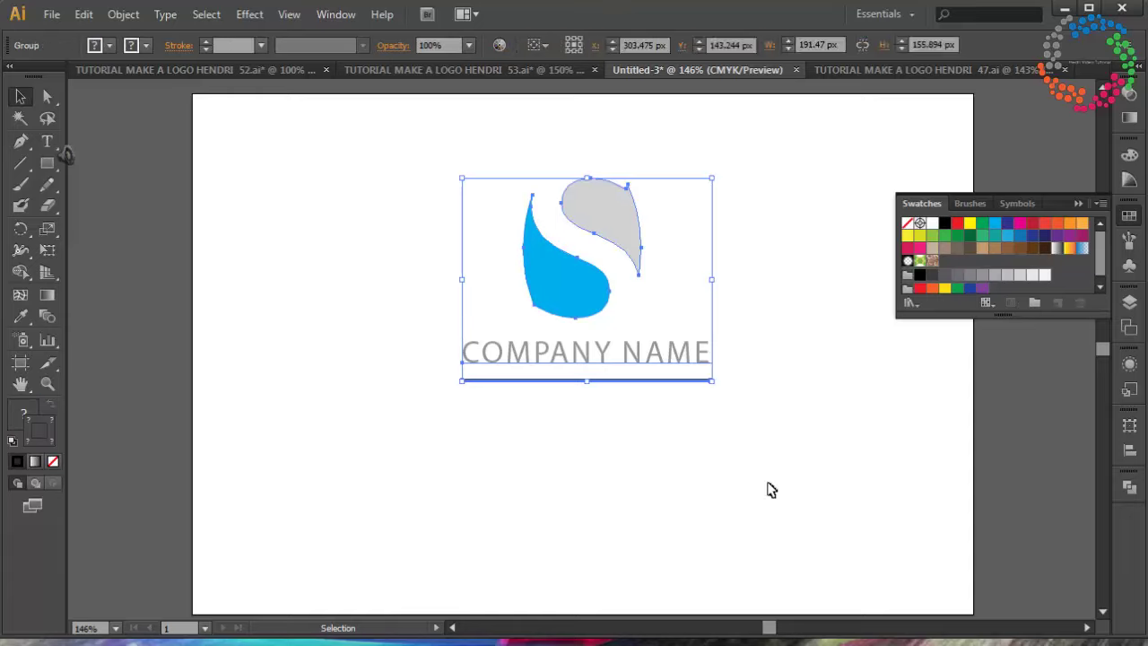
pyautogui.click(769, 487)
pyautogui.press('t')
pyautogui.click(827, 431)
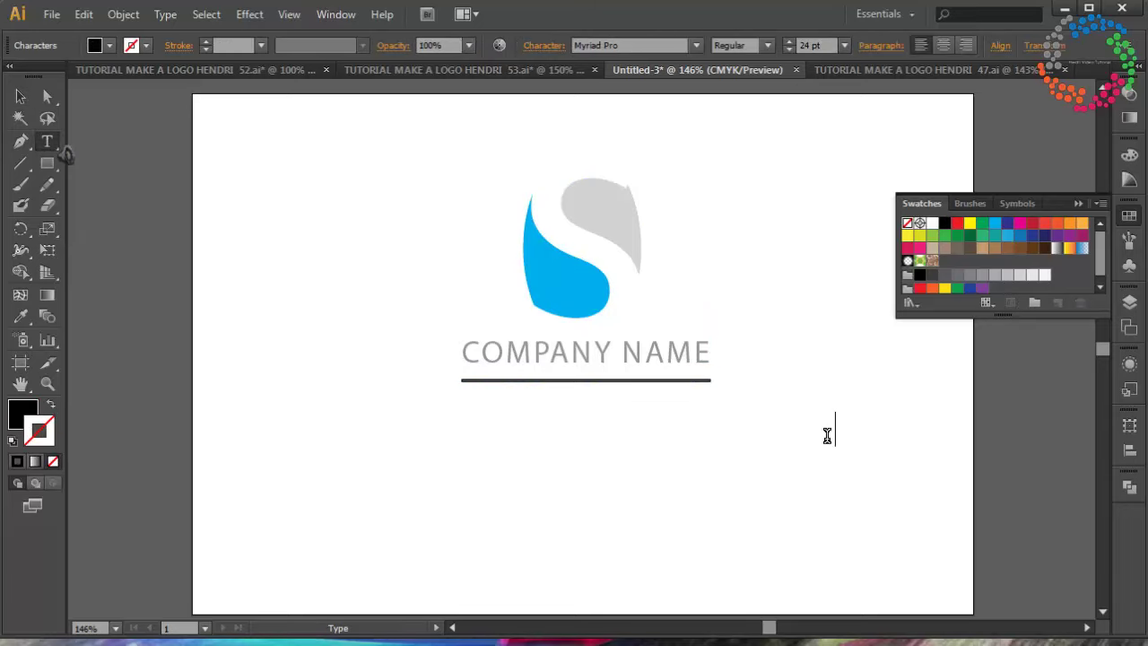
# Type 'Look at my channel to watch more videos' and 'Like and Share my video, Please!!' as two lines.
pyautogui.write('Lo')
pyautogui.press('BackSpace')
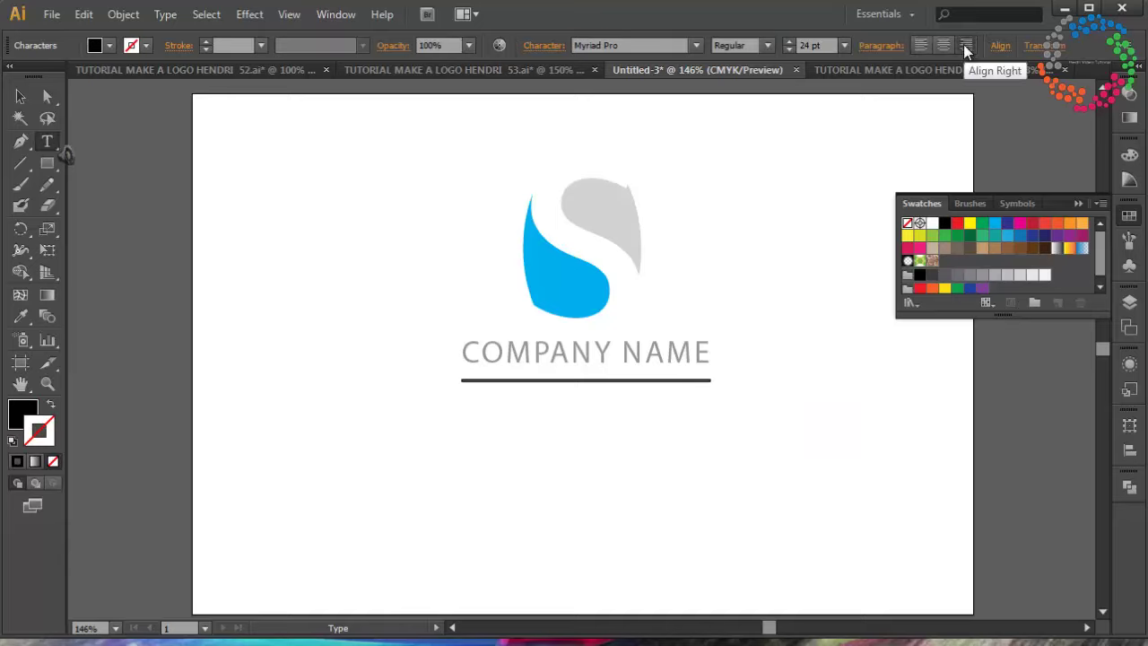
pyautogui.write('Lokk')
pyautogui.press('BackSpace')
pyautogui.press('BackSpace')
pyautogui.write('o')
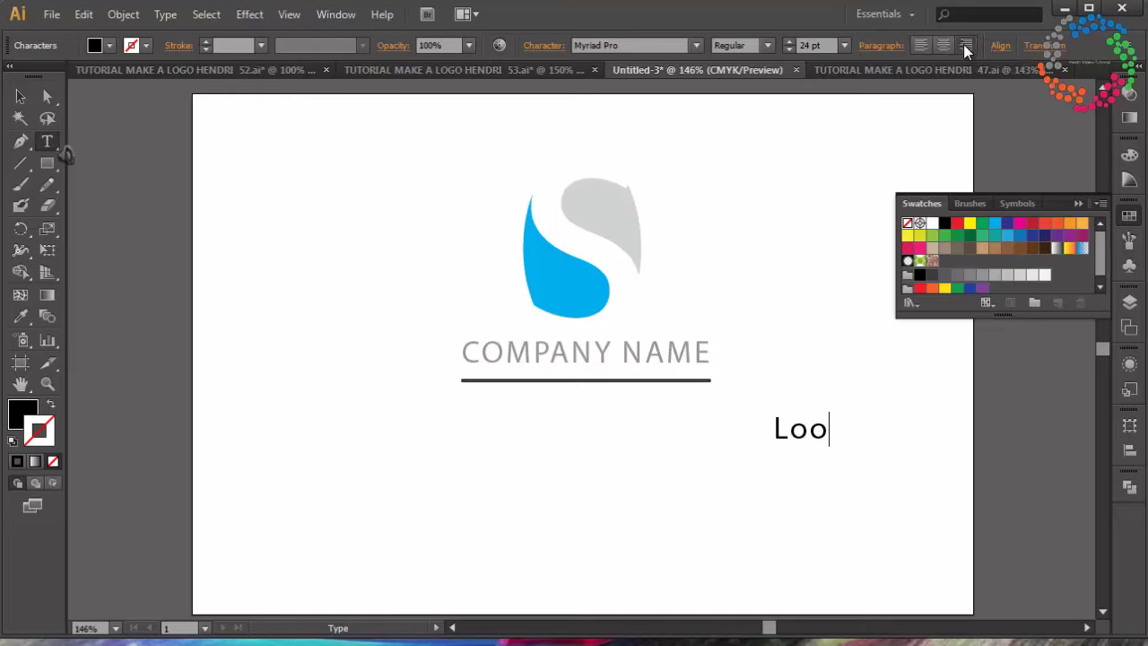
pyautogui.write('k at m')
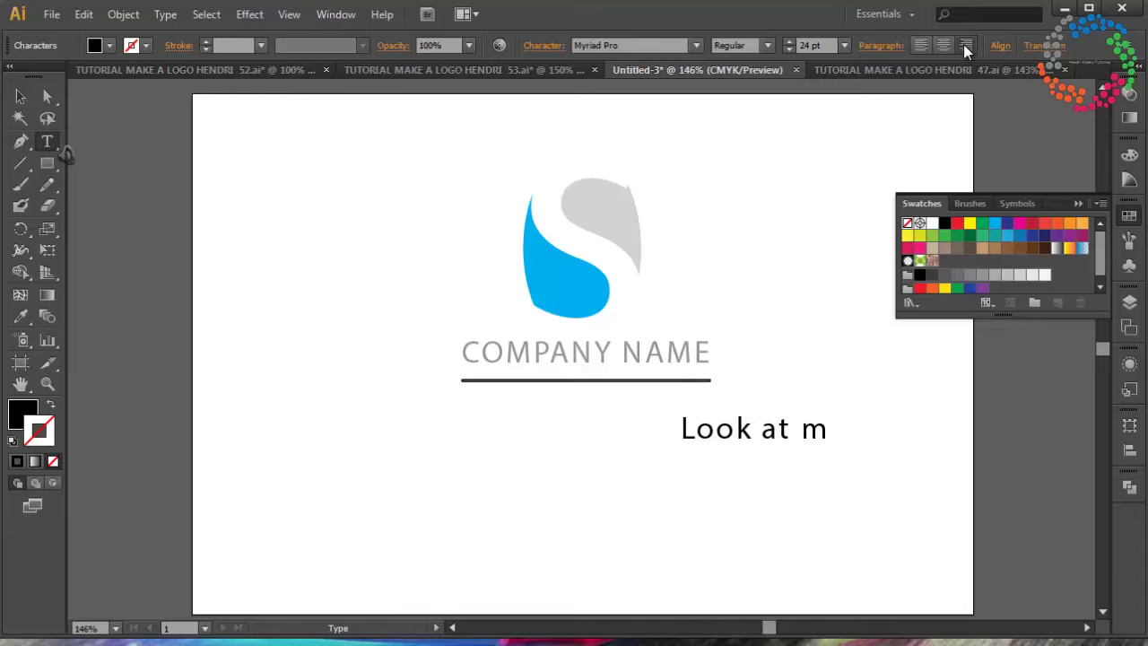
pyautogui.write('y chan')
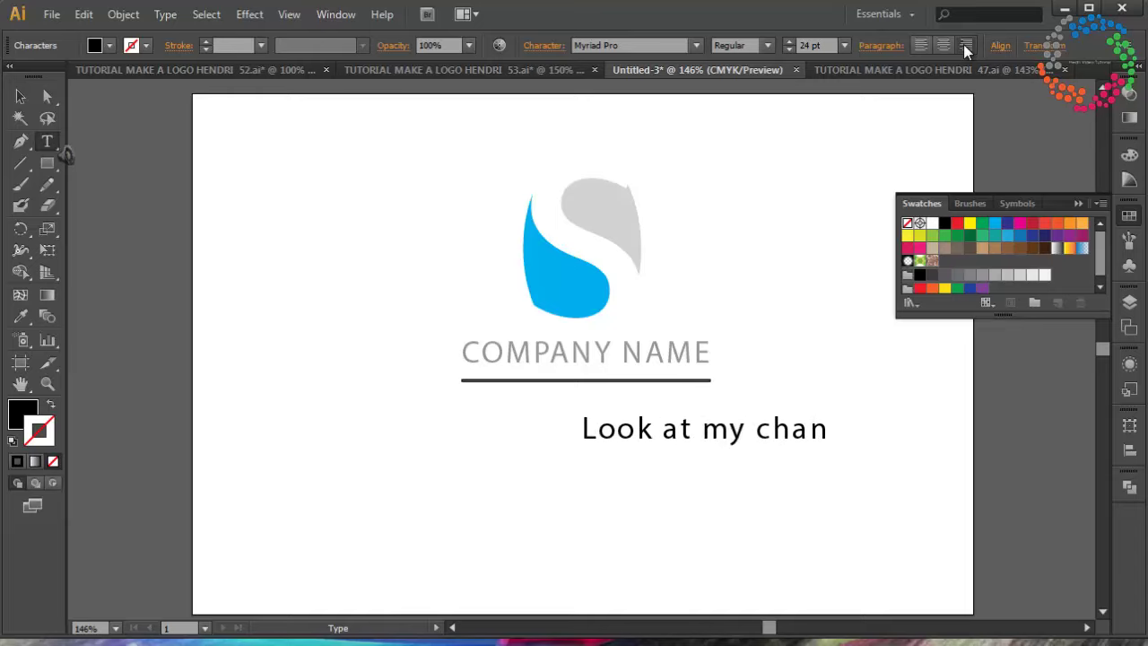
pyautogui.write('nel')
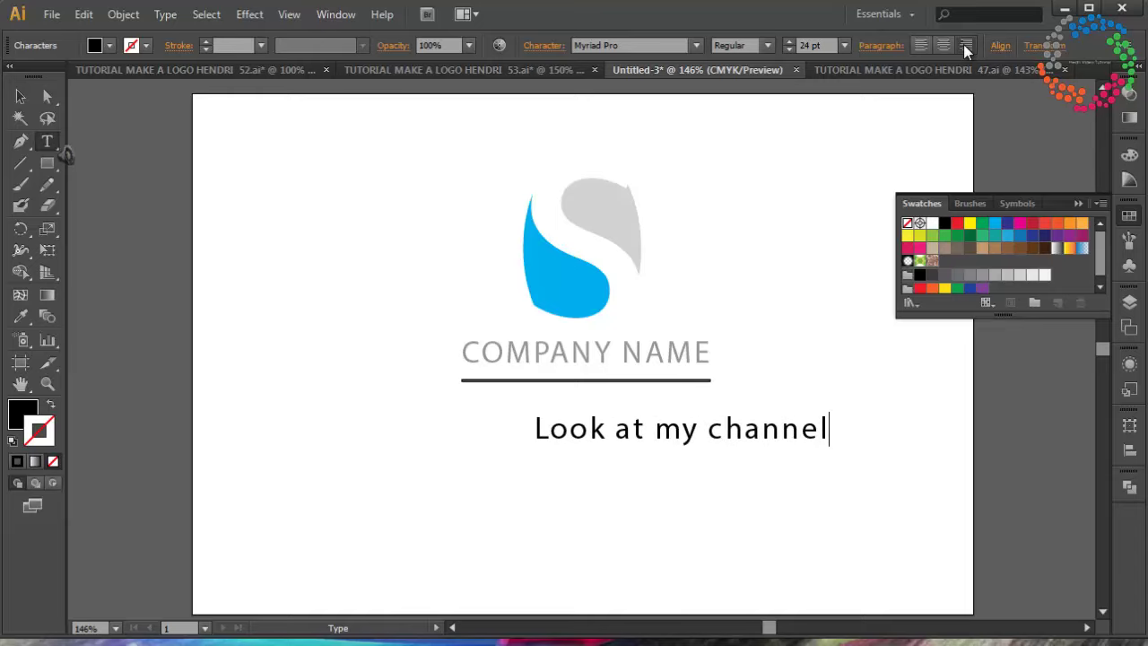
pyautogui.write(' to ')
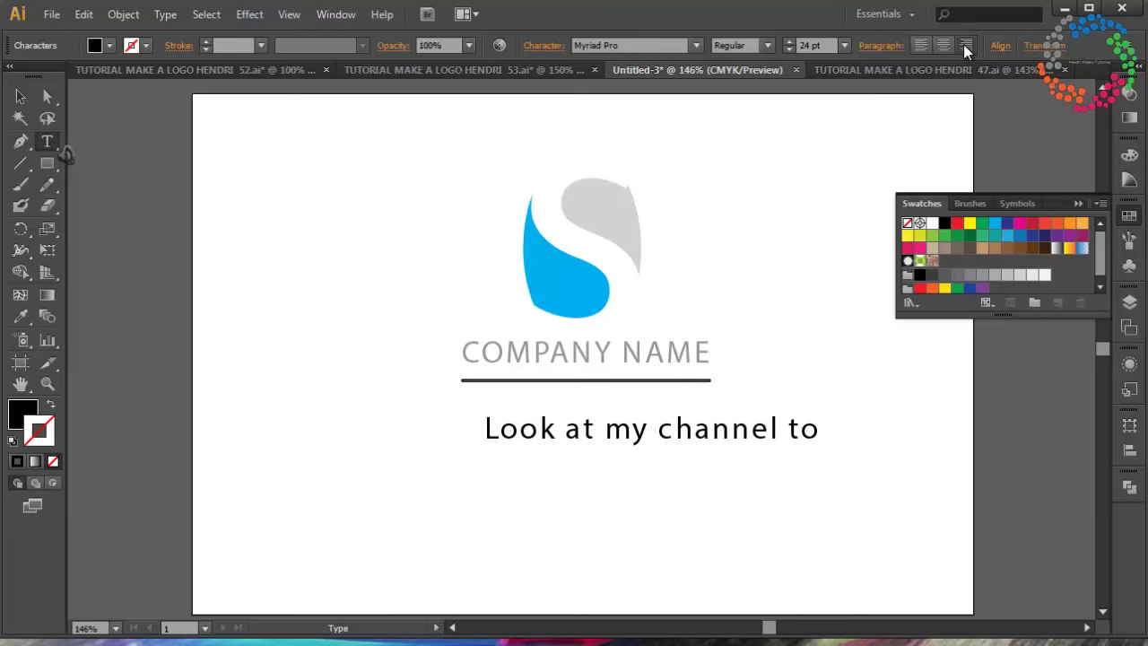
pyautogui.write('watv')
pyautogui.press('BackSpace')
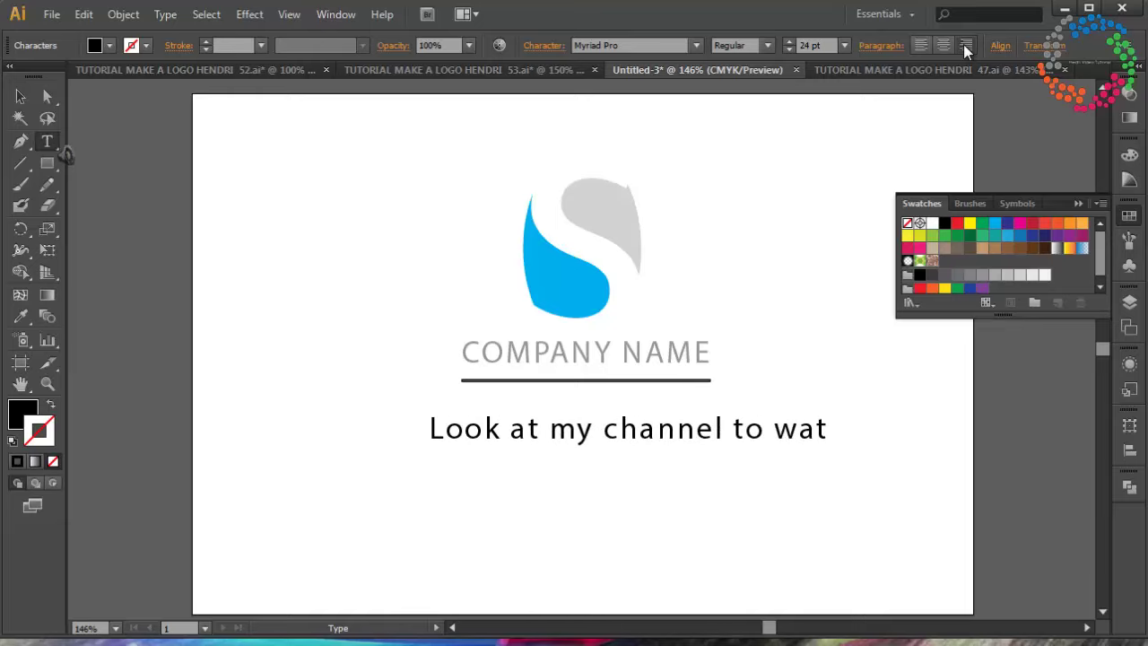
pyautogui.write('ch more ')
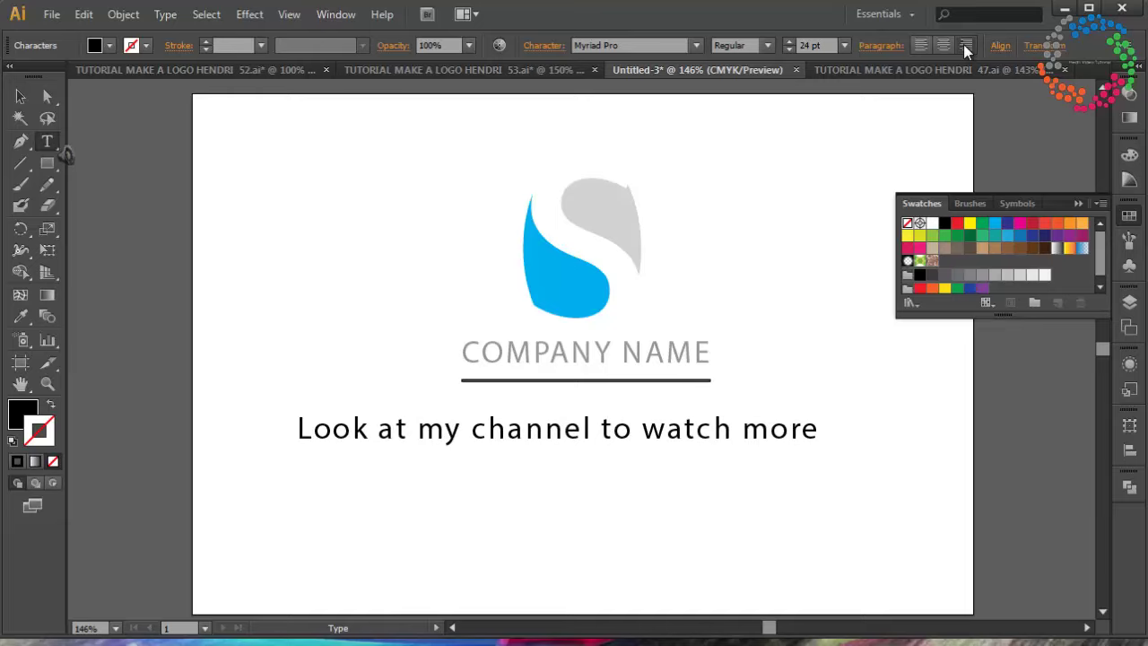
pyautogui.write('videos')
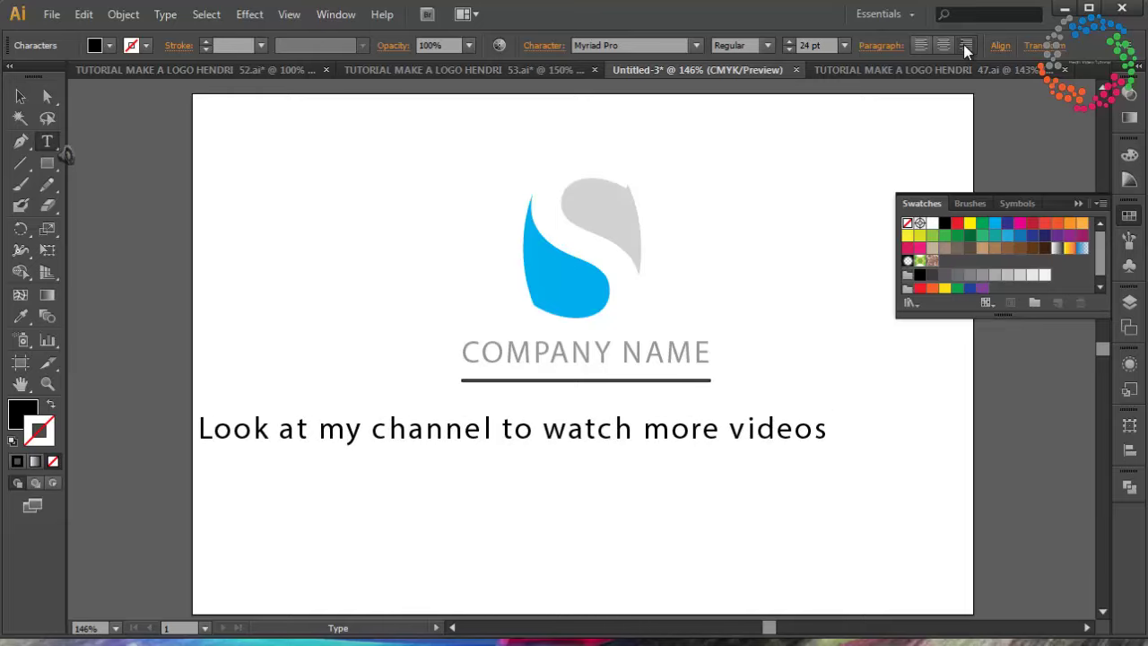
pyautogui.press('Return')
pyautogui.write('Like and')
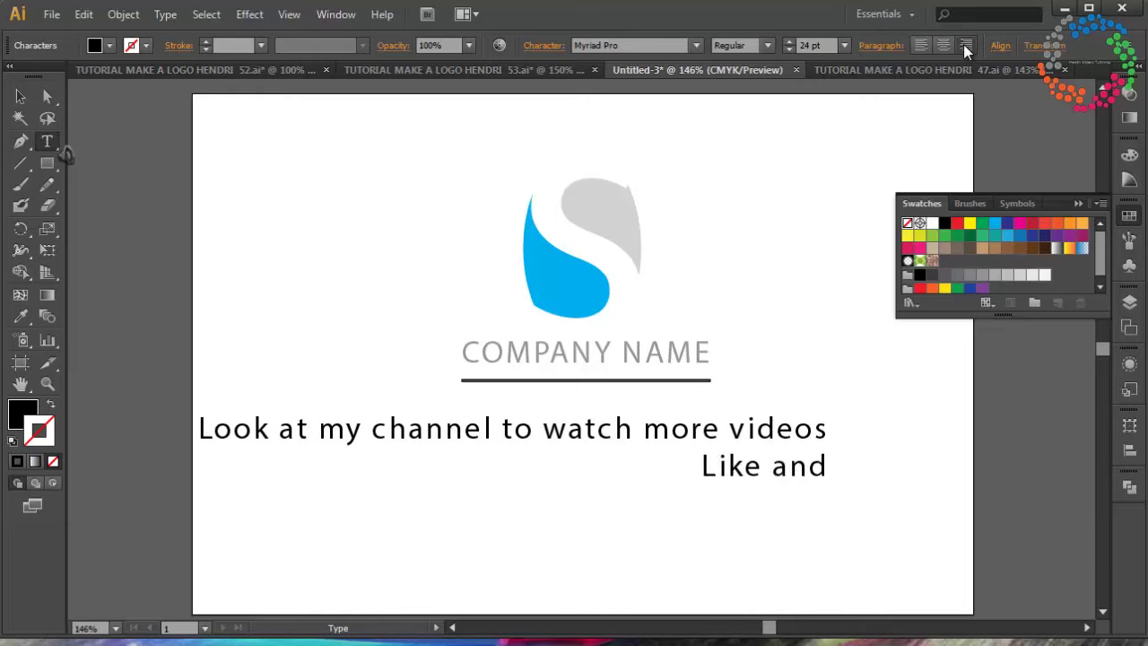
pyautogui.write(' Share my')
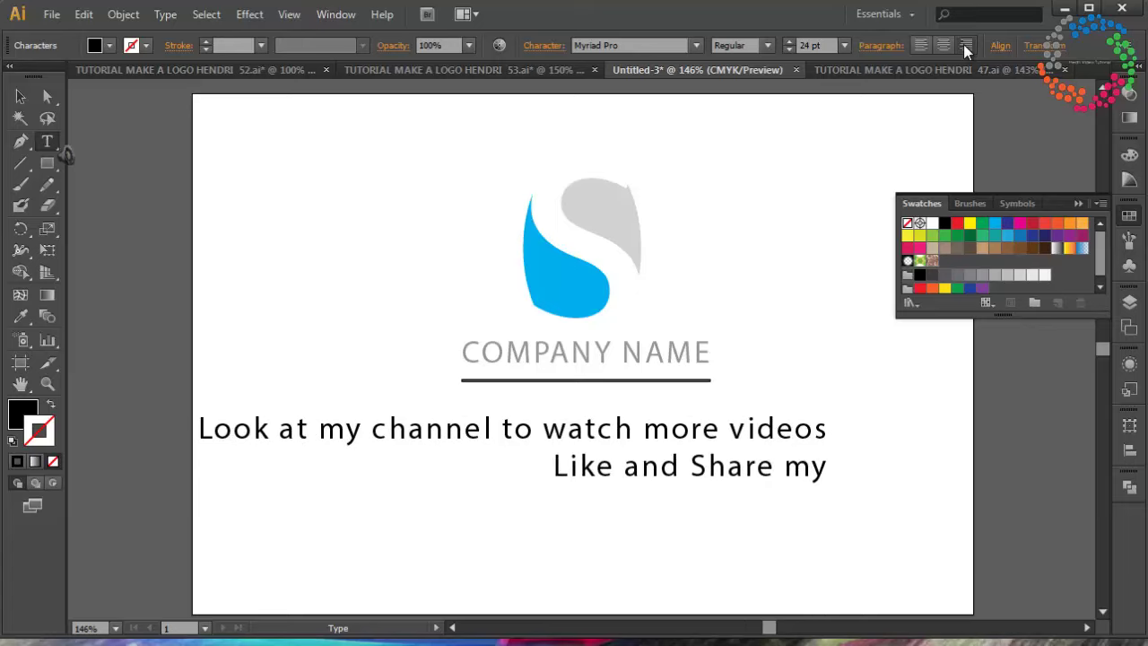
pyautogui.write(' video, P')
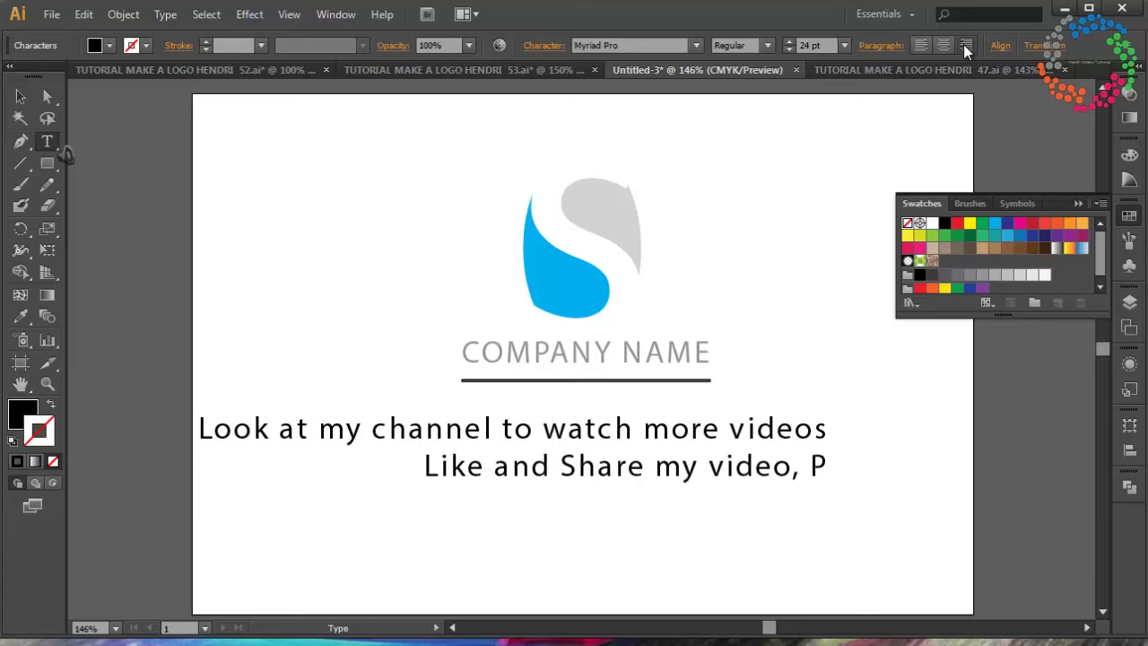
pyautogui.write('lease!')
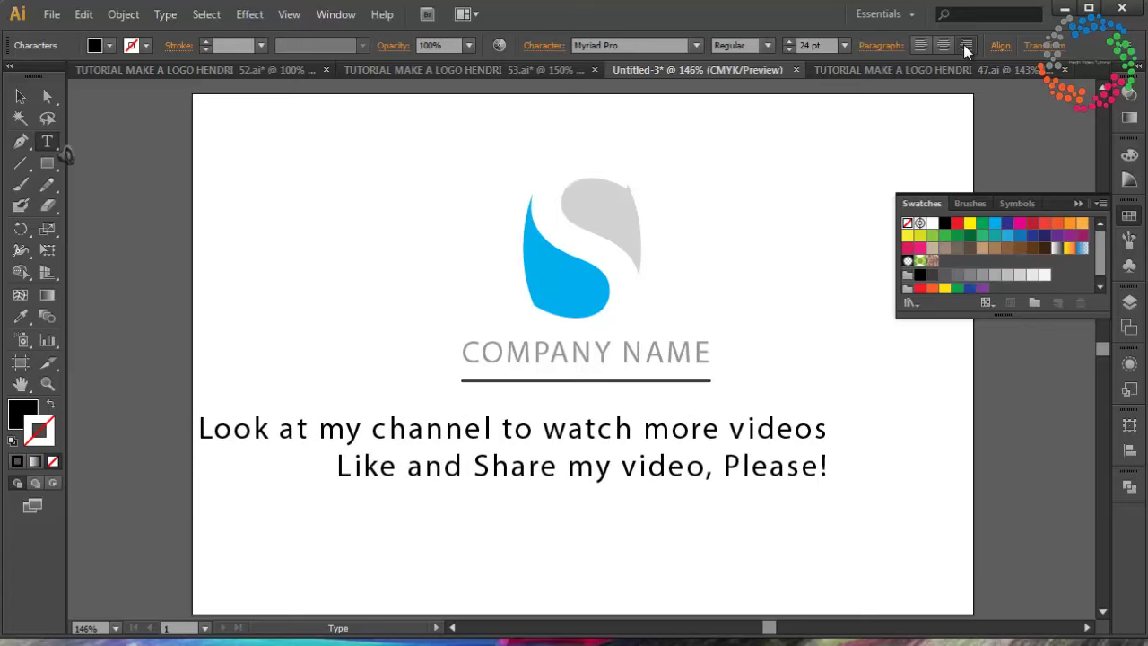
pyautogui.write('!')
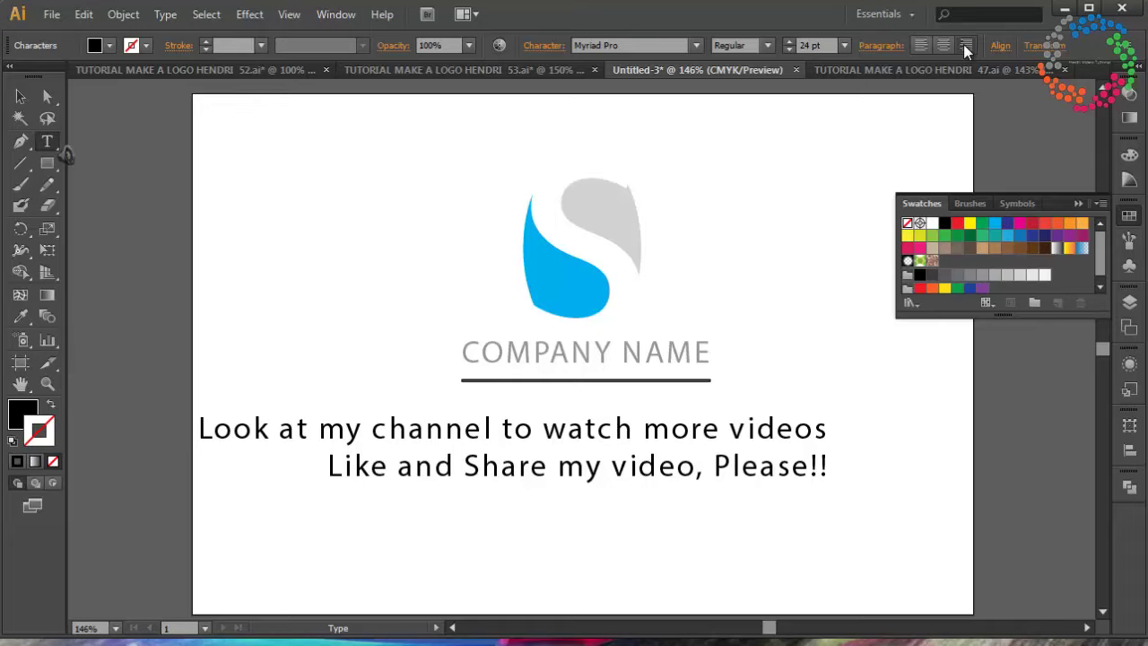
# Add the lines 'Don't Forget Subscribe my channel' and '(:' to the message.
pyautogui.press('Return')
pyautogui.write('Don')
pyautogui.write("'")
pyautogui.write('t F')
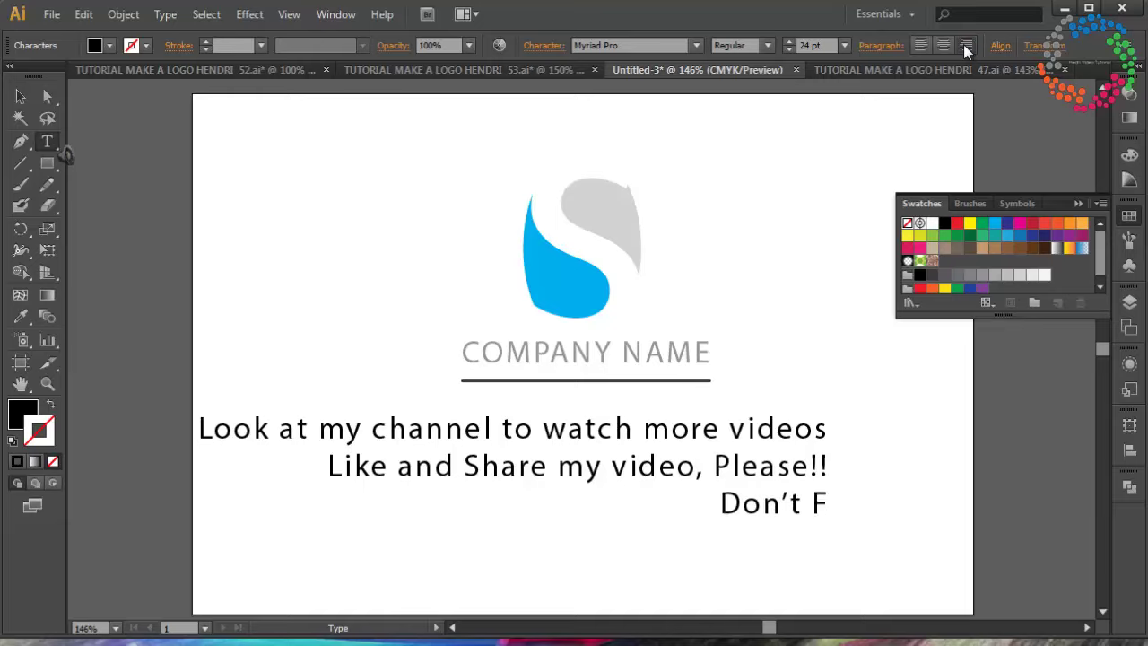
pyautogui.write('orget ')
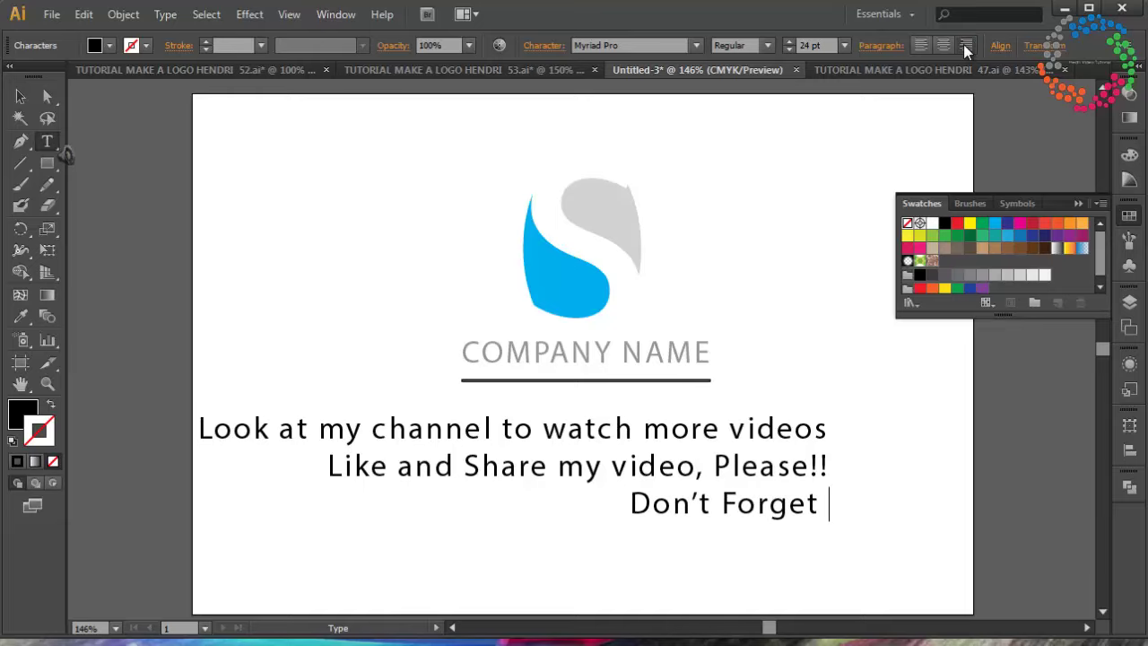
pyautogui.write('Sub')
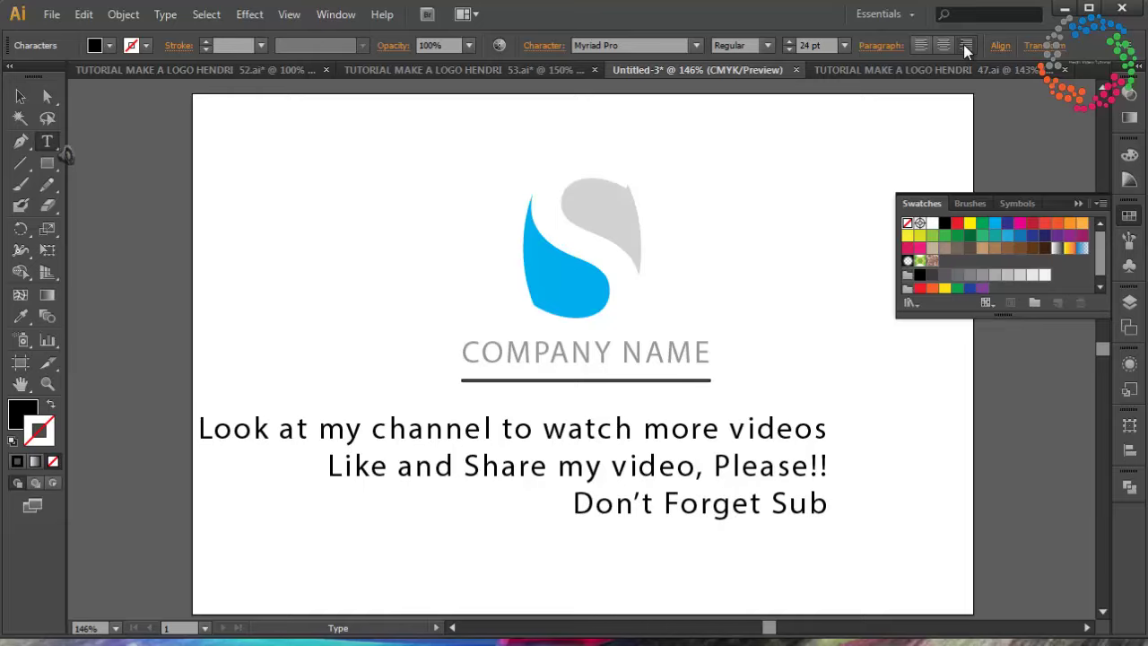
pyautogui.write('scrin')
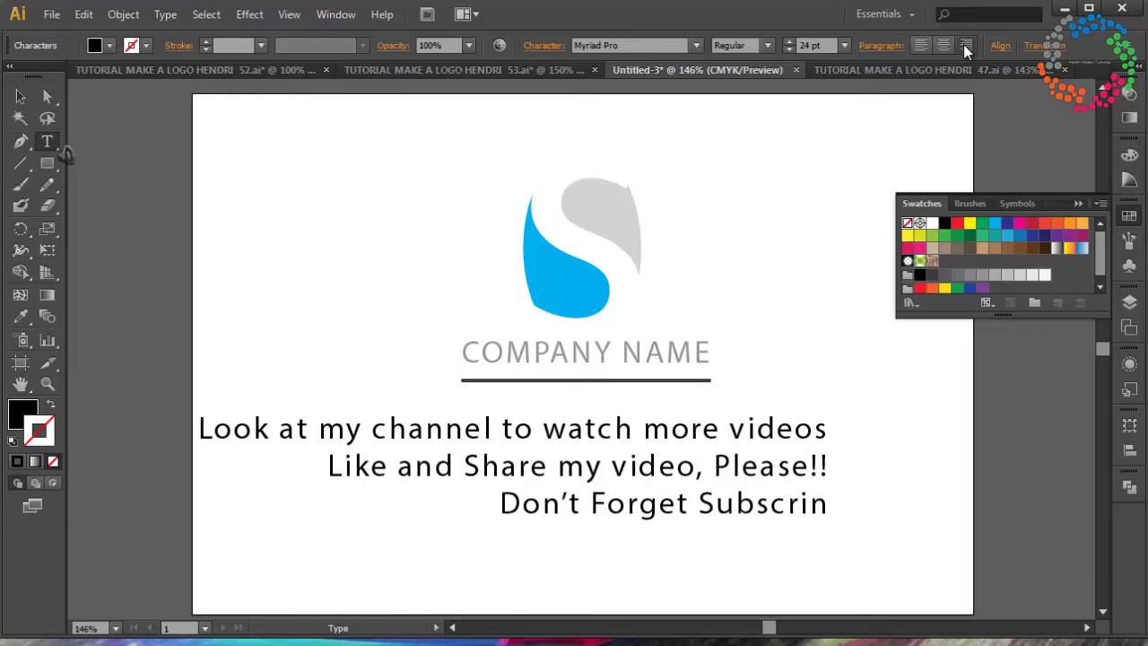
pyautogui.press('BackSpace')
pyautogui.write('vide')
pyautogui.press('BackSpace')
pyautogui.press('BackSpace')
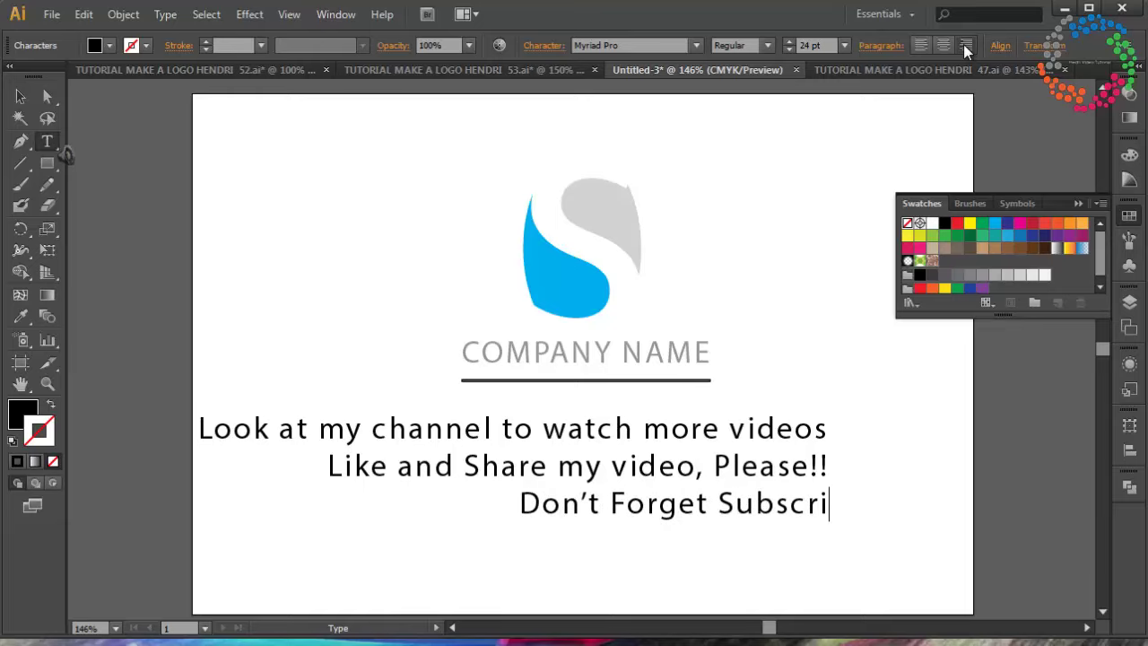
pyautogui.write('be my channe')
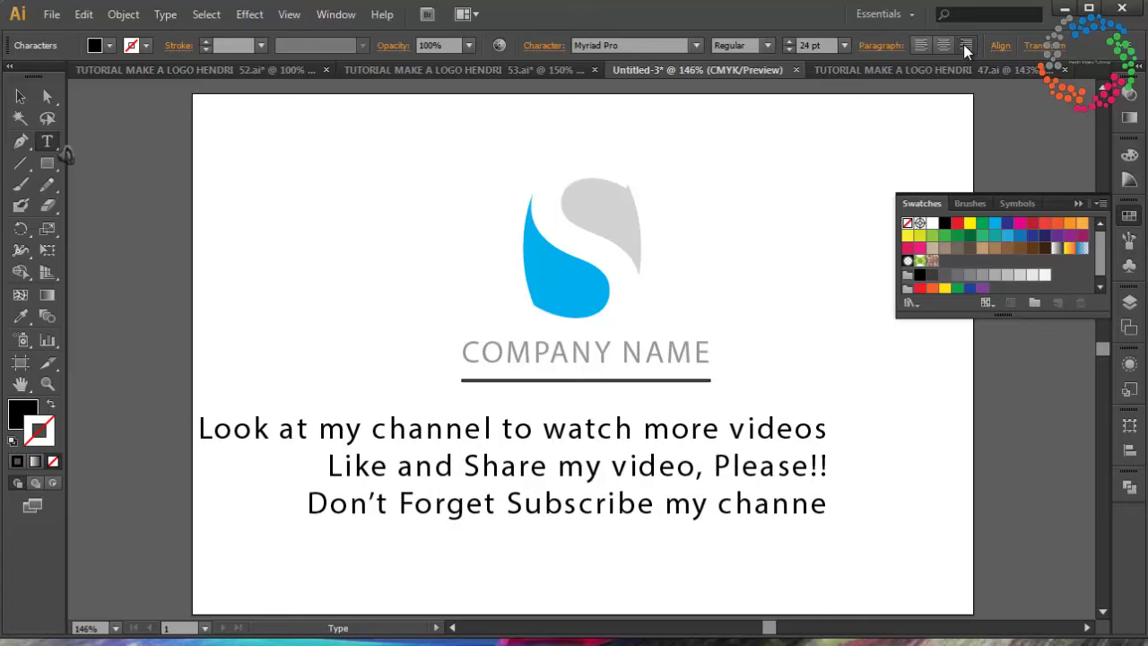
pyautogui.write('l ')
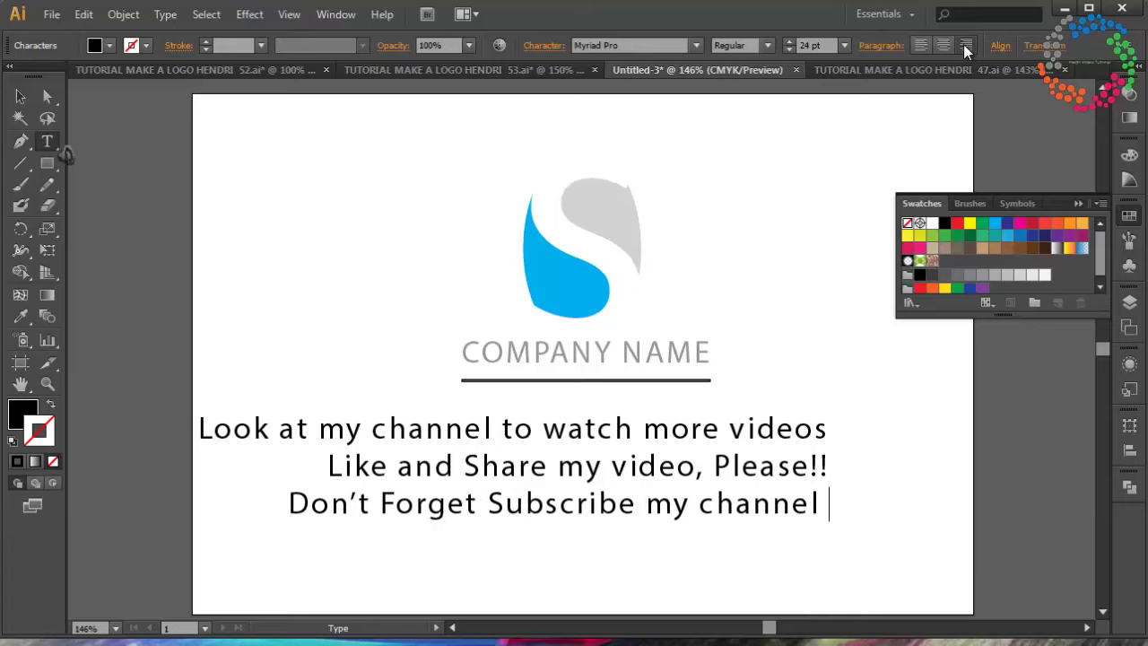
pyautogui.write('to')
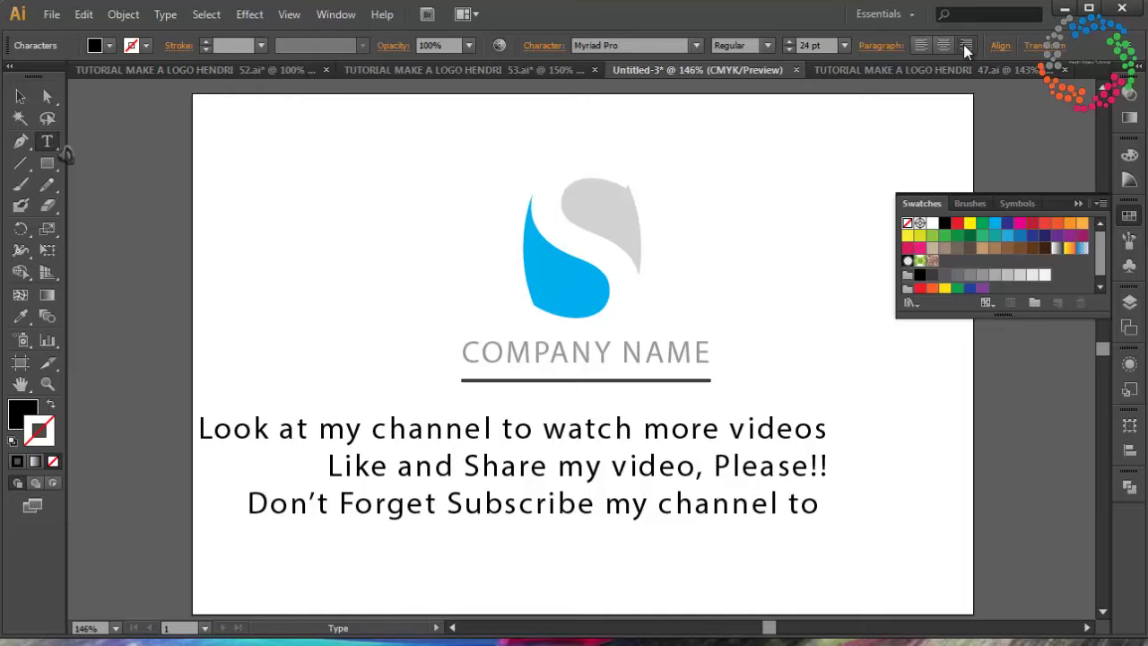
pyautogui.press('BackSpace')
pyautogui.press('BackSpace')
pyautogui.press('BackSpace')
pyautogui.press('BackSpace')
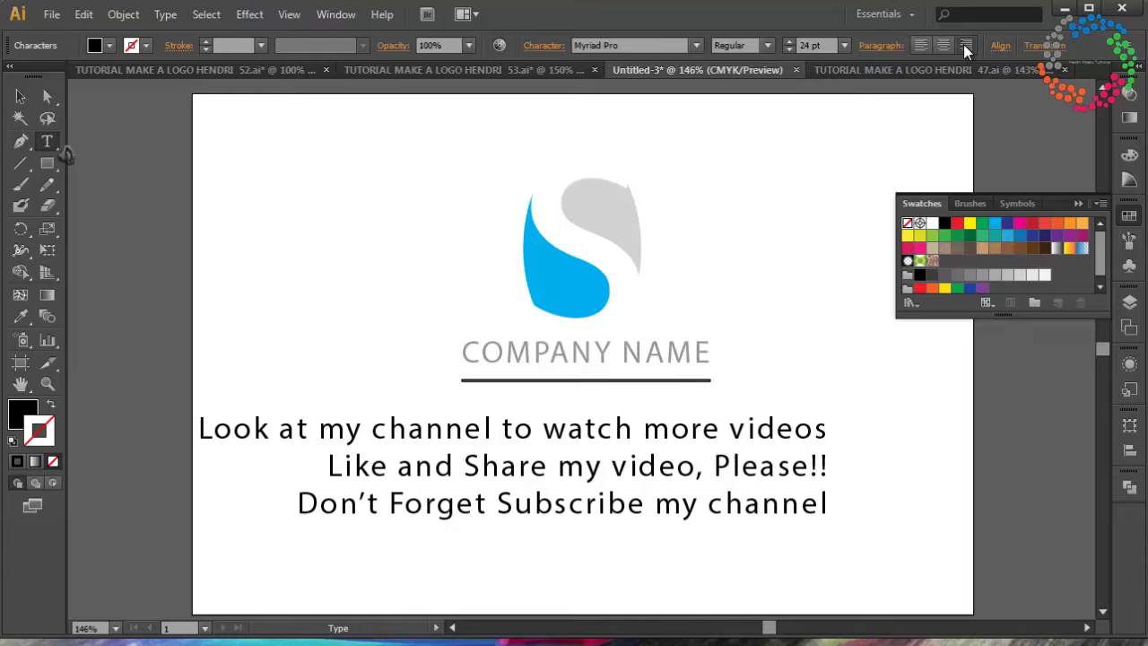
pyautogui.write('(:')
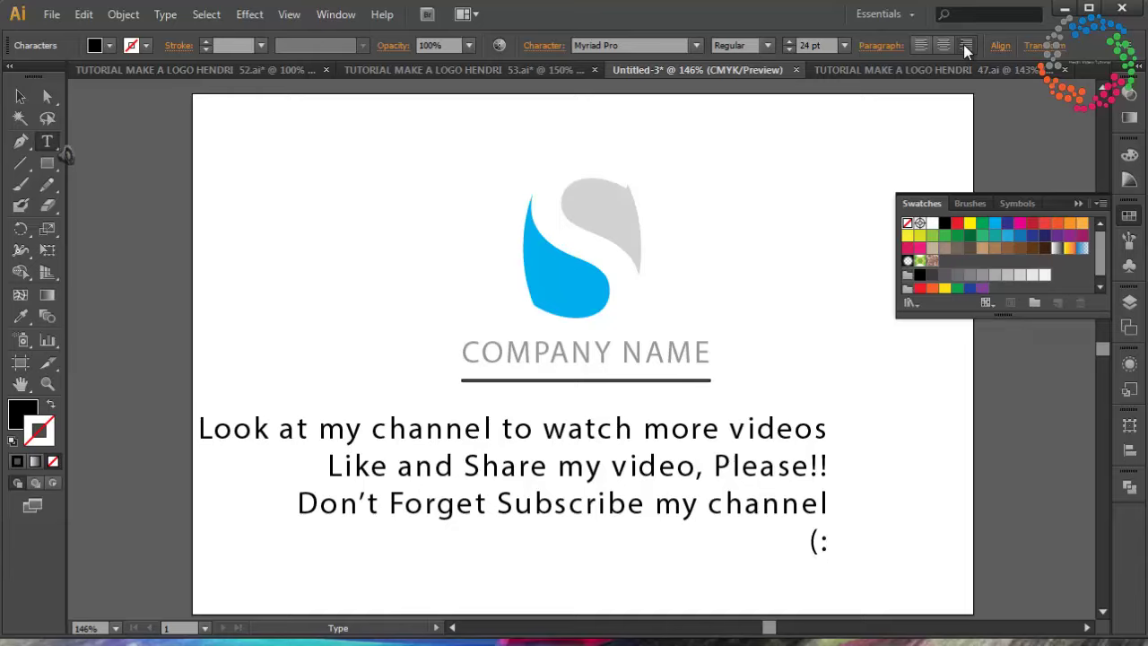